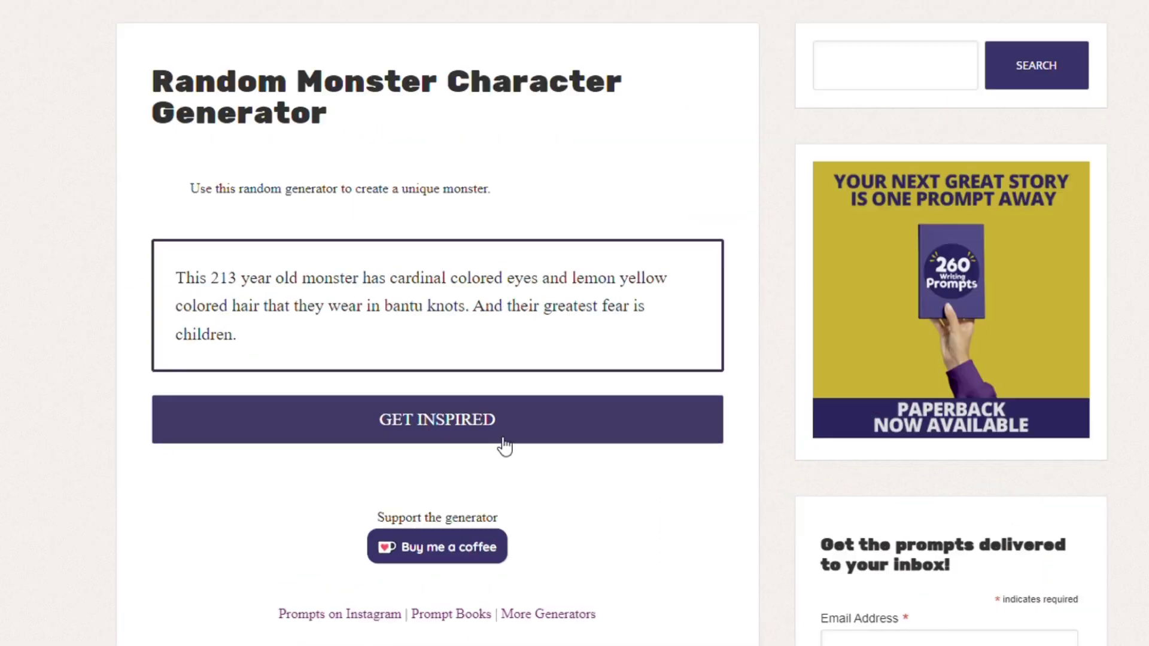
# - Generate a new random monster: a tough lizard-like creature with flight powers
pyautogui.click(505, 445)
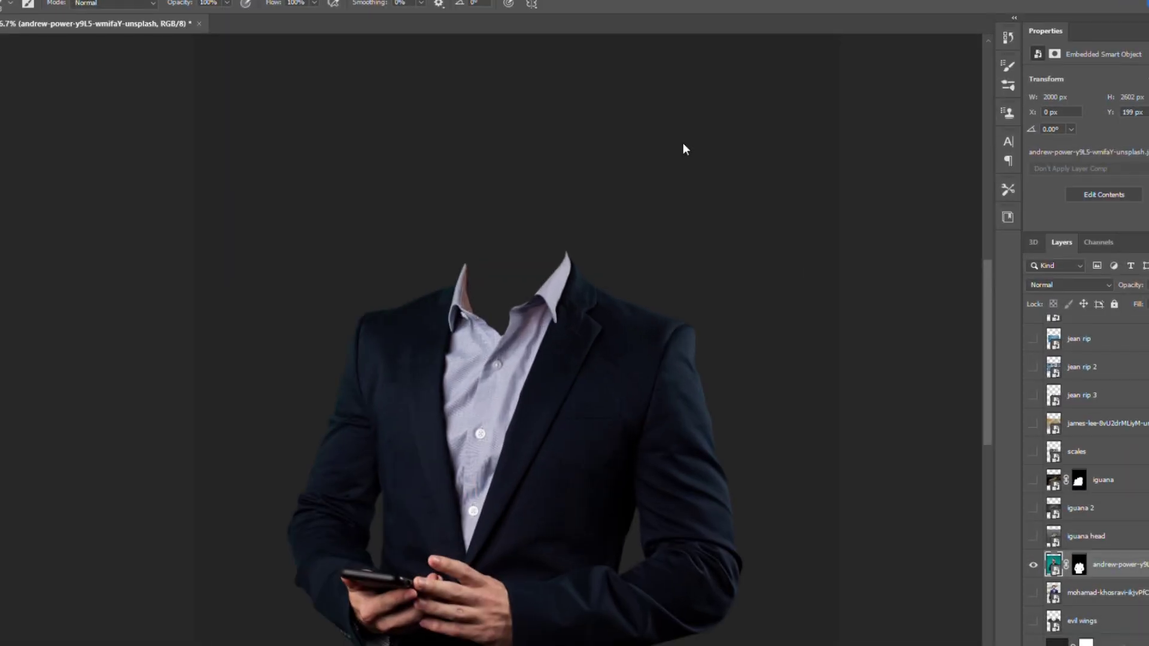
# - Check the headless suit layer and show the iguana head layered over the businessman's collar
pyautogui.click(1033, 565)
pyautogui.click(1033, 564)
pyautogui.scroll(2, 514, 298)
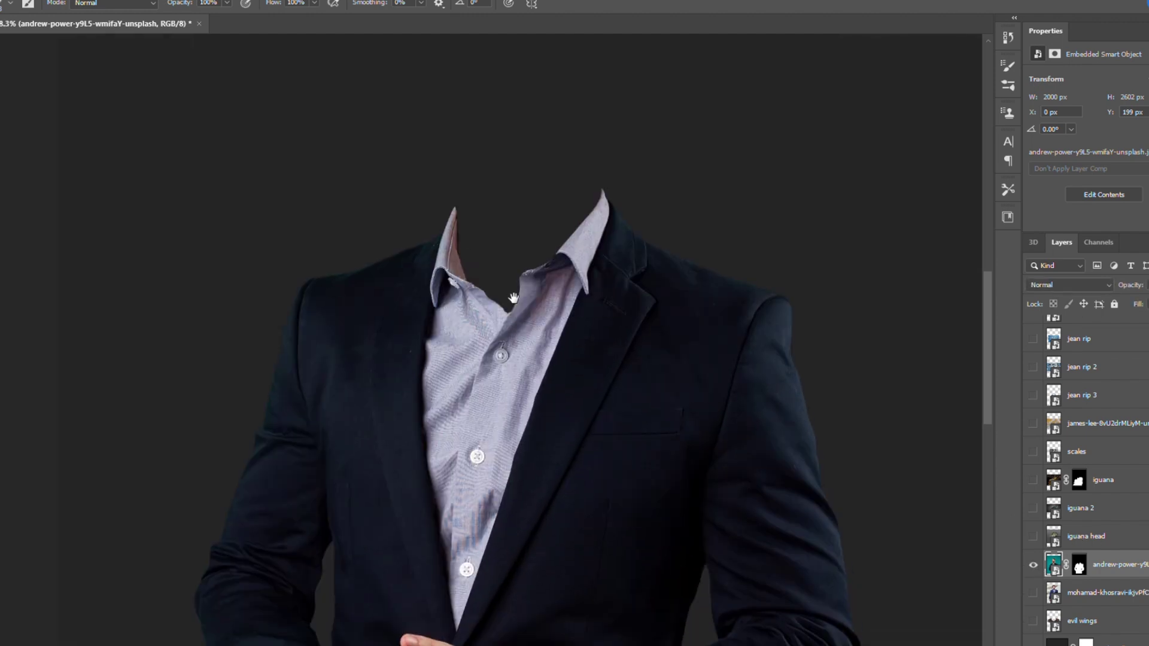
pyautogui.click(1033, 480)
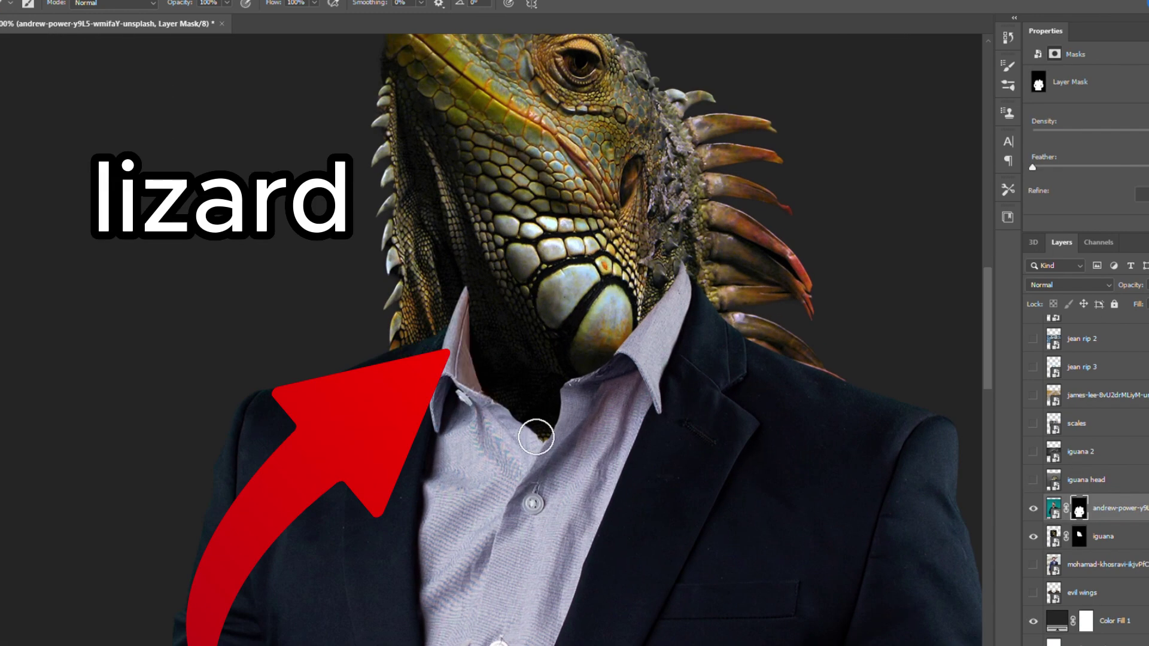
pyautogui.scroll(-3, 535, 436)
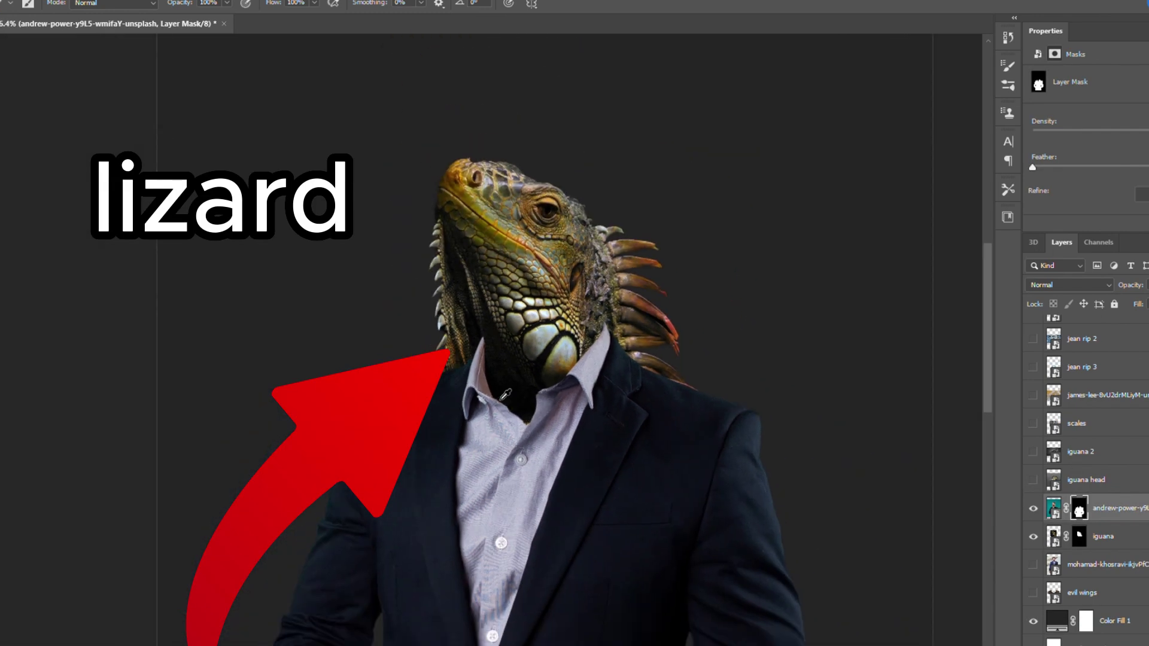
pyautogui.scroll(5, 478, 401)
pyautogui.scroll(-10, 478, 350)
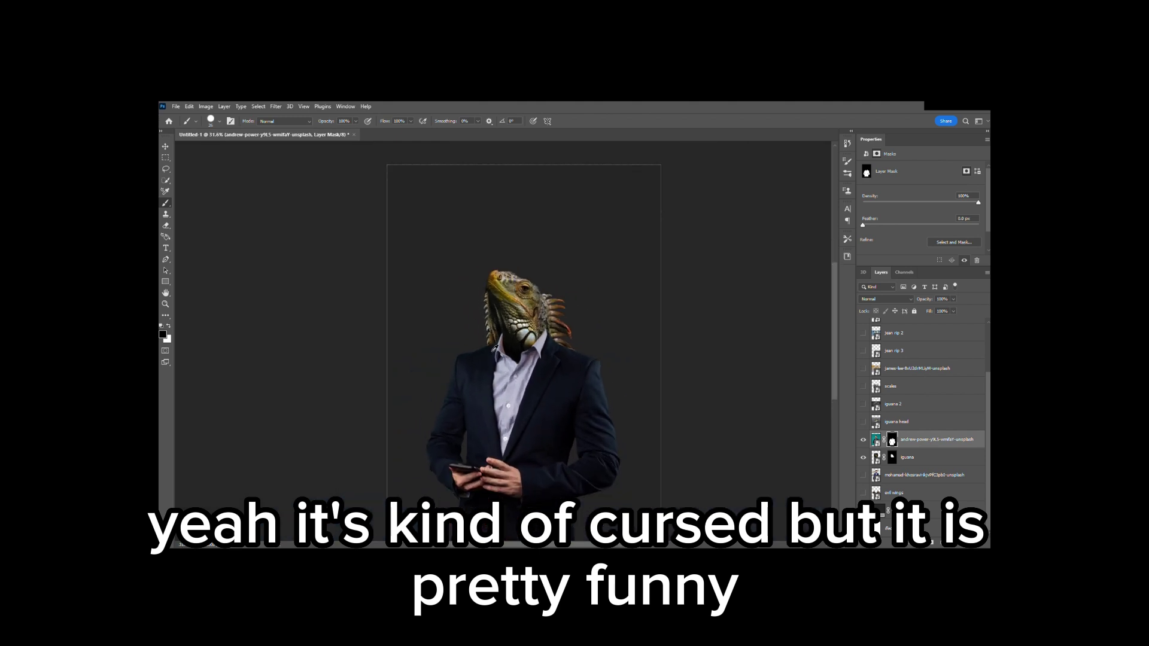
pyautogui.scroll(10, 493, 349)
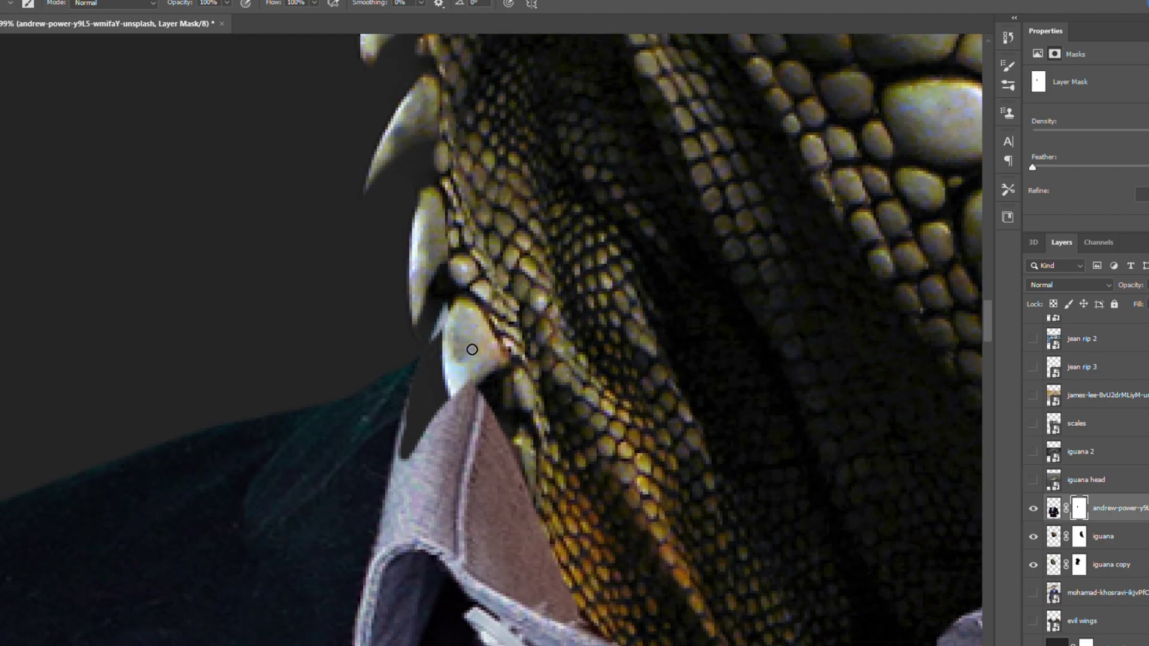
pyautogui.scroll(-2, 454, 423)
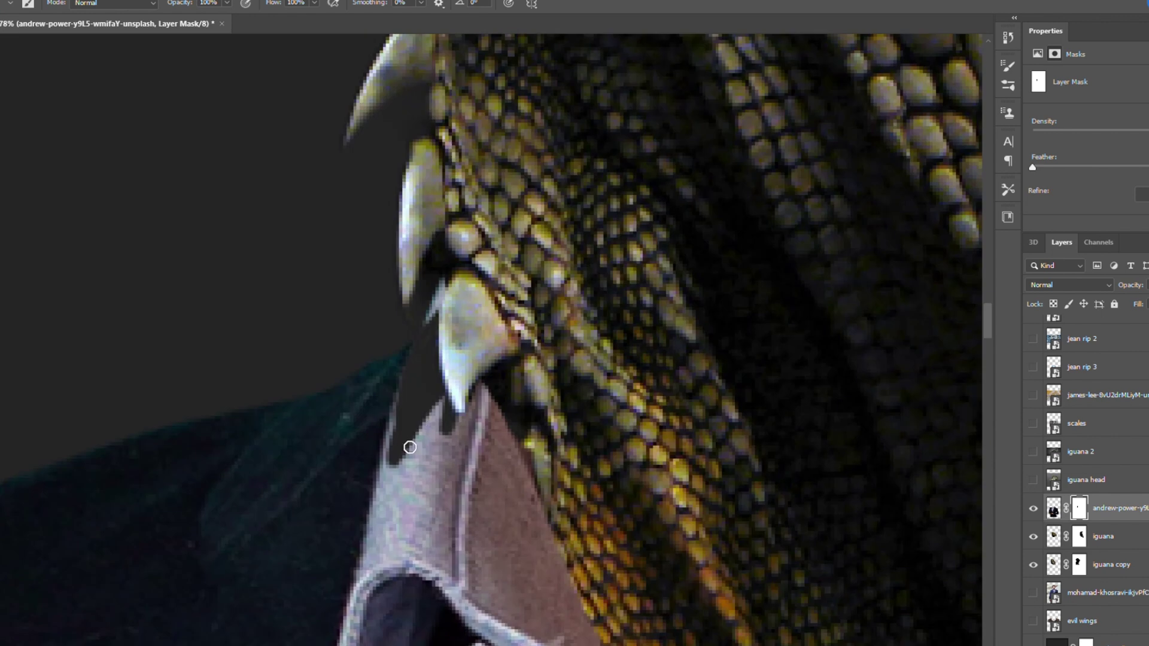
pyautogui.scroll(-5, 399, 463)
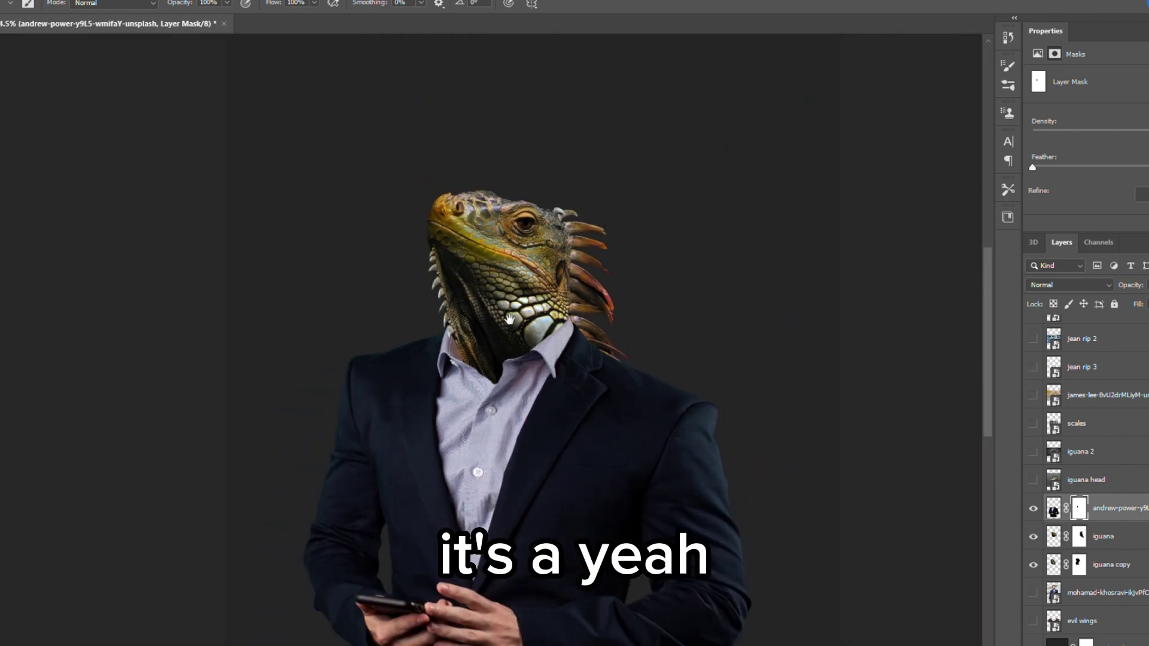
pyautogui.scroll(-2, 530, 321)
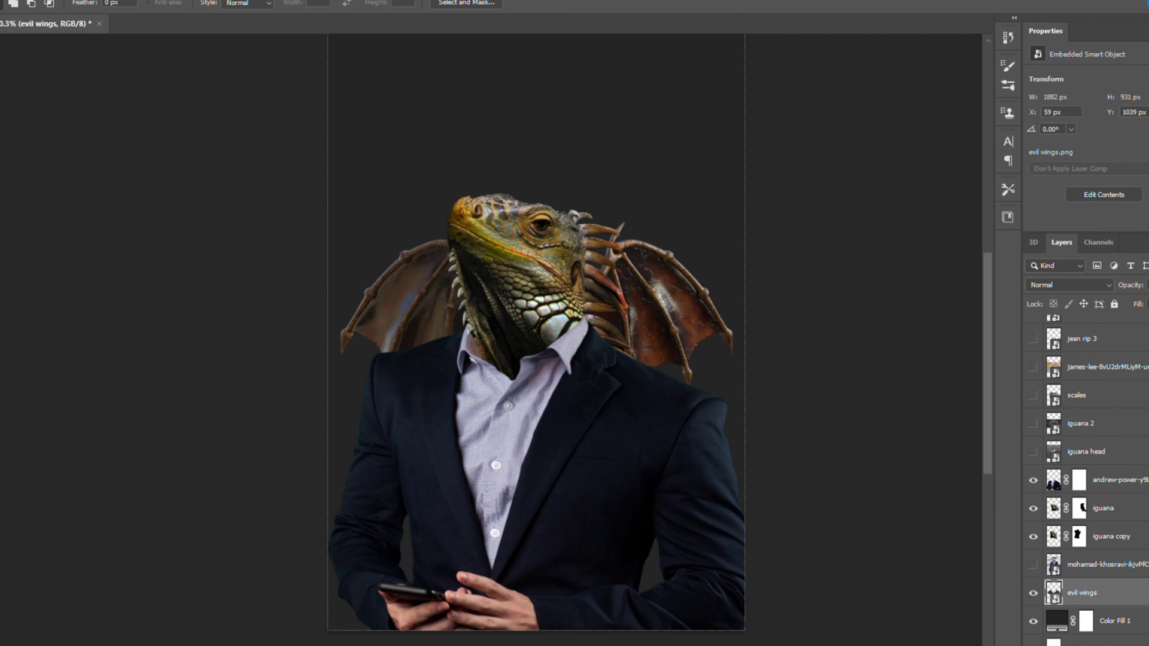
# - Scale up the evil wings and move them behind the businessman's shoulders
pyautogui.moveTo(362, 226); pyautogui.dragTo(114, 80)
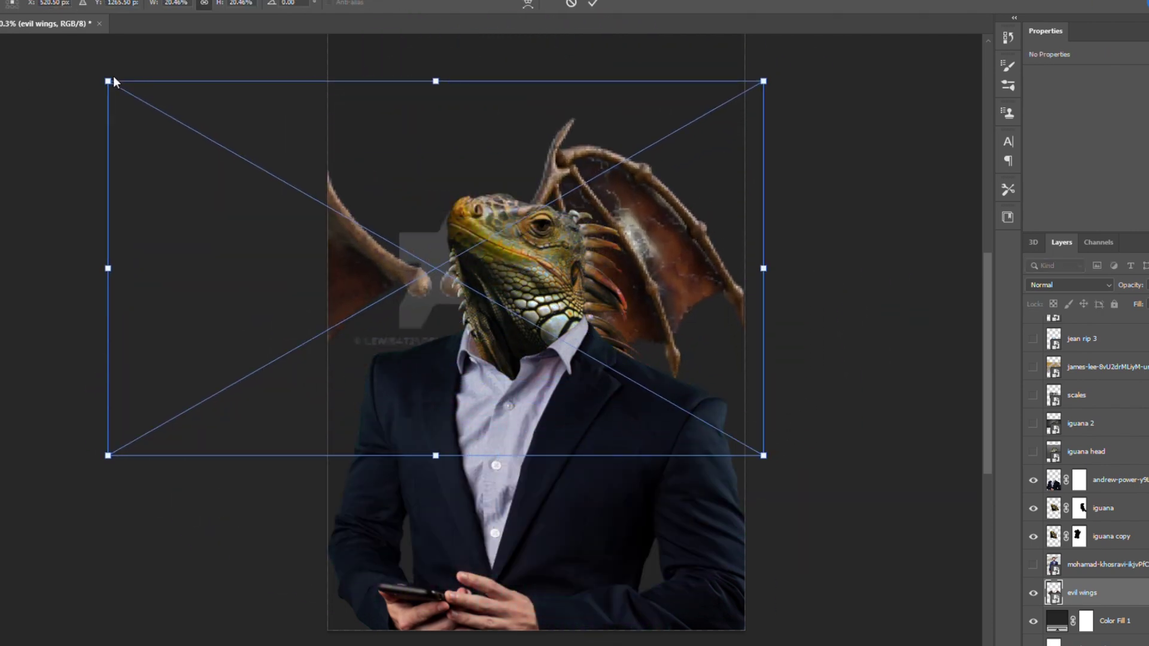
pyautogui.moveTo(504, 290); pyautogui.dragTo(592, 350)
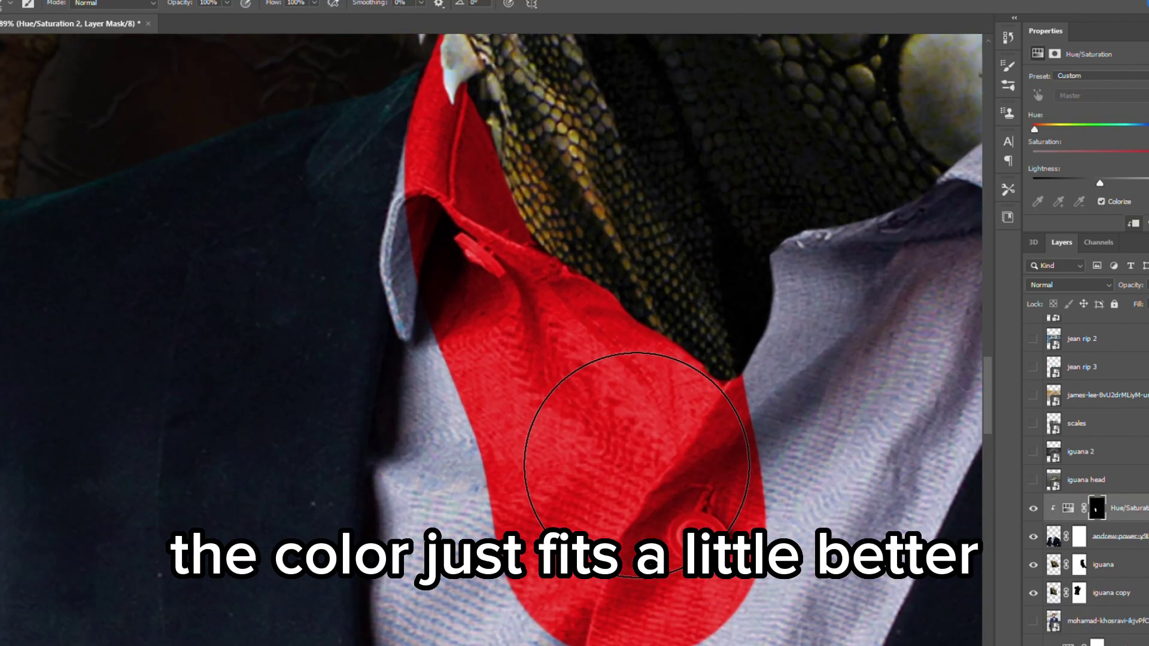
pyautogui.hotkey('ctrl', '0')
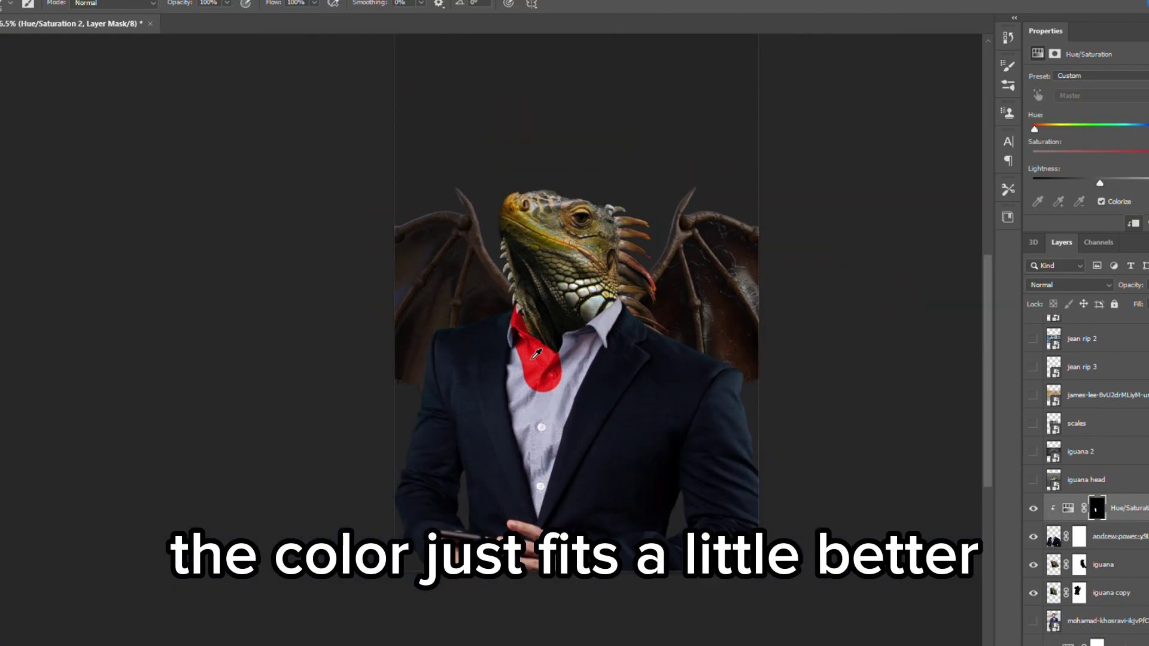
# - Paint the shirt red on the Hue/Saturation mask, from the right collar up to the neck
pyautogui.scroll(5, 577, 385)
pyautogui.moveTo(577, 384); pyautogui.dragTo(624, 362)
pyautogui.moveTo(695, 399); pyautogui.dragTo(856, 155)
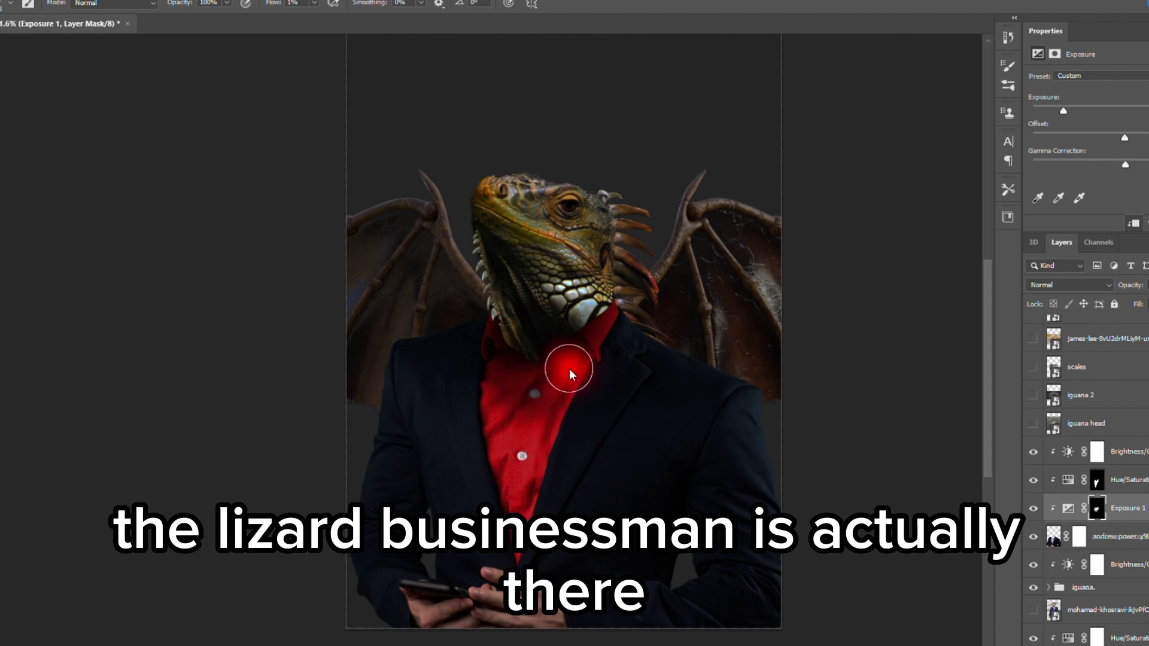
# - Paint Exposure-mask shadows onto the jacket, collar and neck with a larger low-flow brush
pyautogui.moveTo(568, 375); pyautogui.dragTo(596, 370)
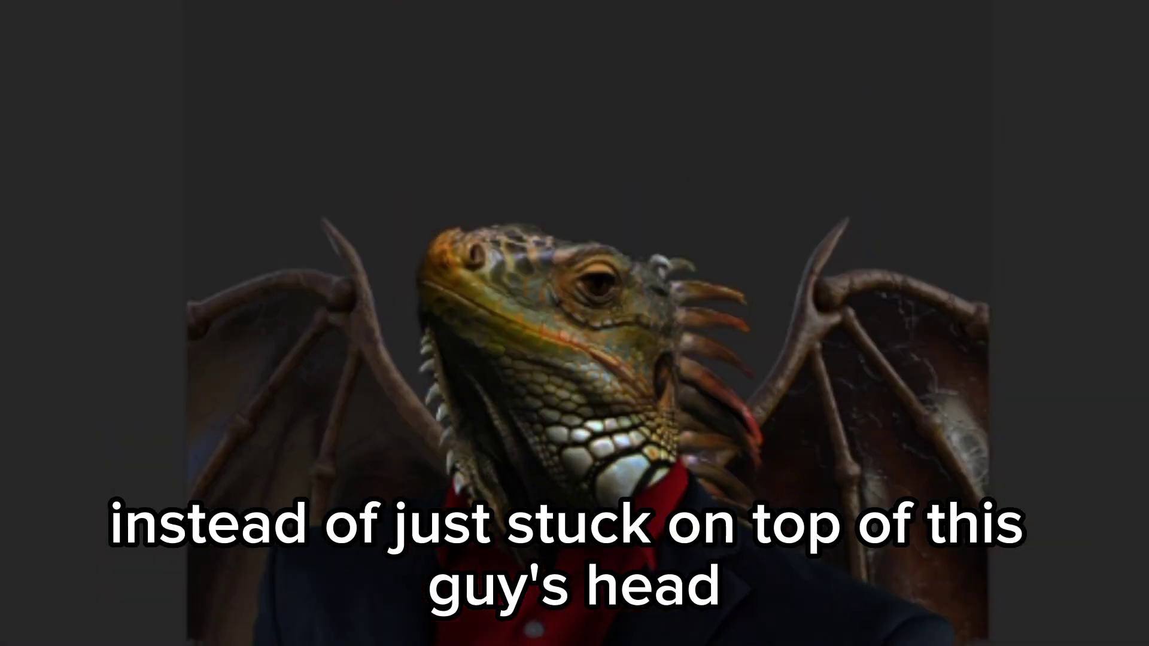
pyautogui.click(662, 412)
pyautogui.hotkey('ctrl', '-')
pyautogui.scroll(5, 588, 309)
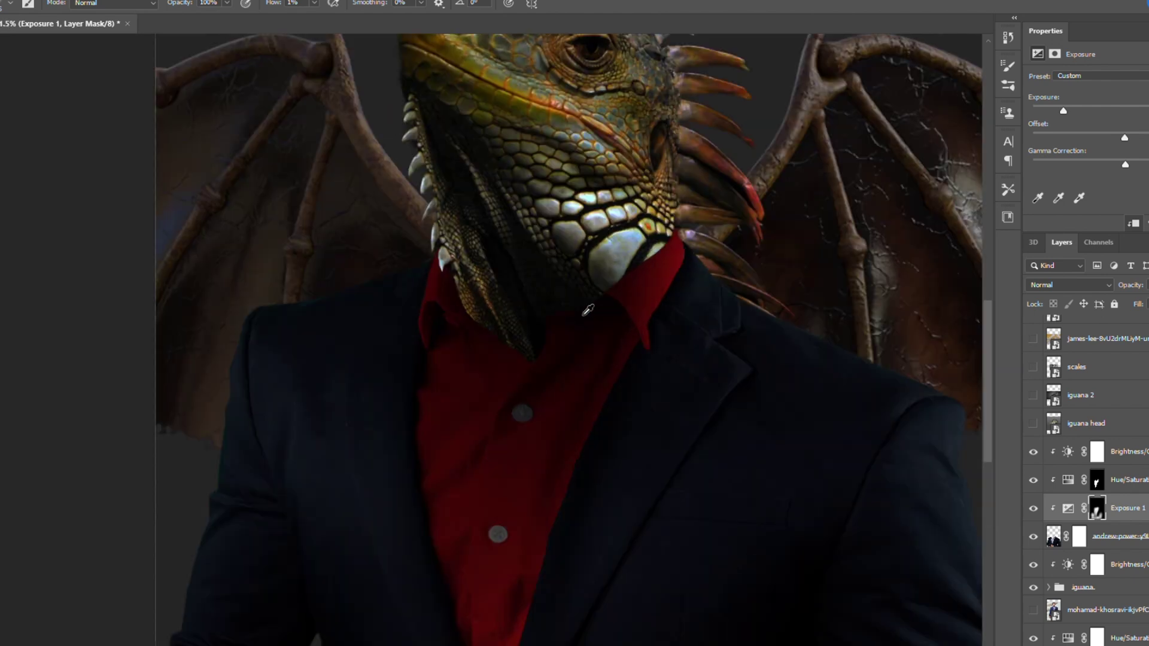
pyautogui.scroll(-5, 476, 314)
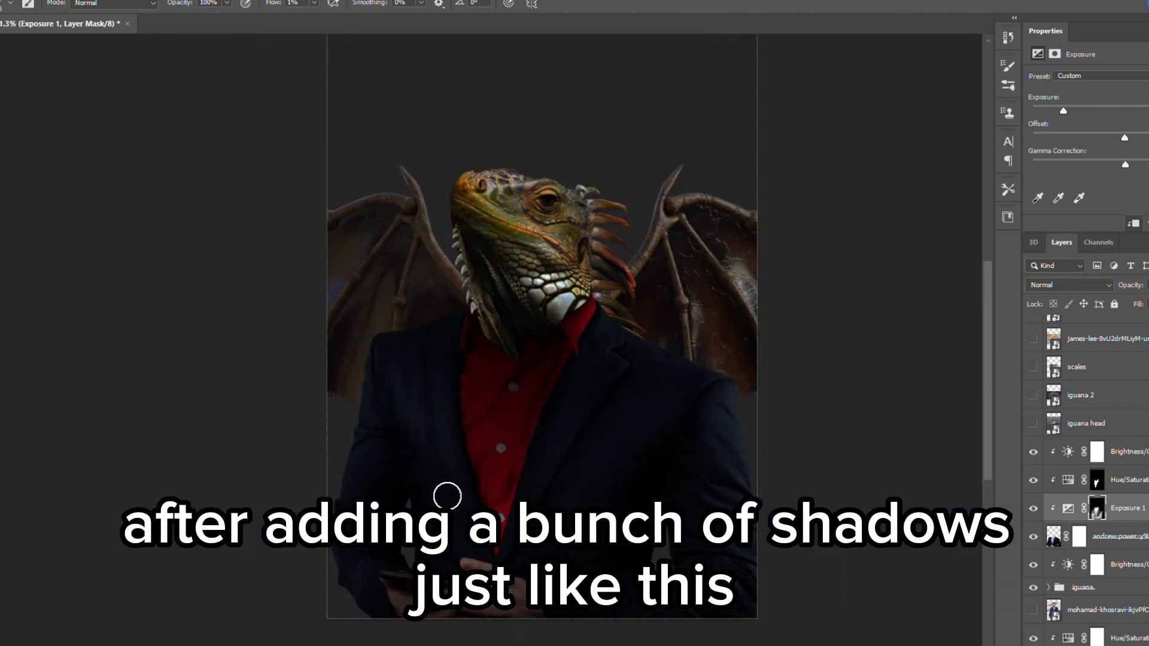
pyautogui.scroll(-1, 1123, 566)
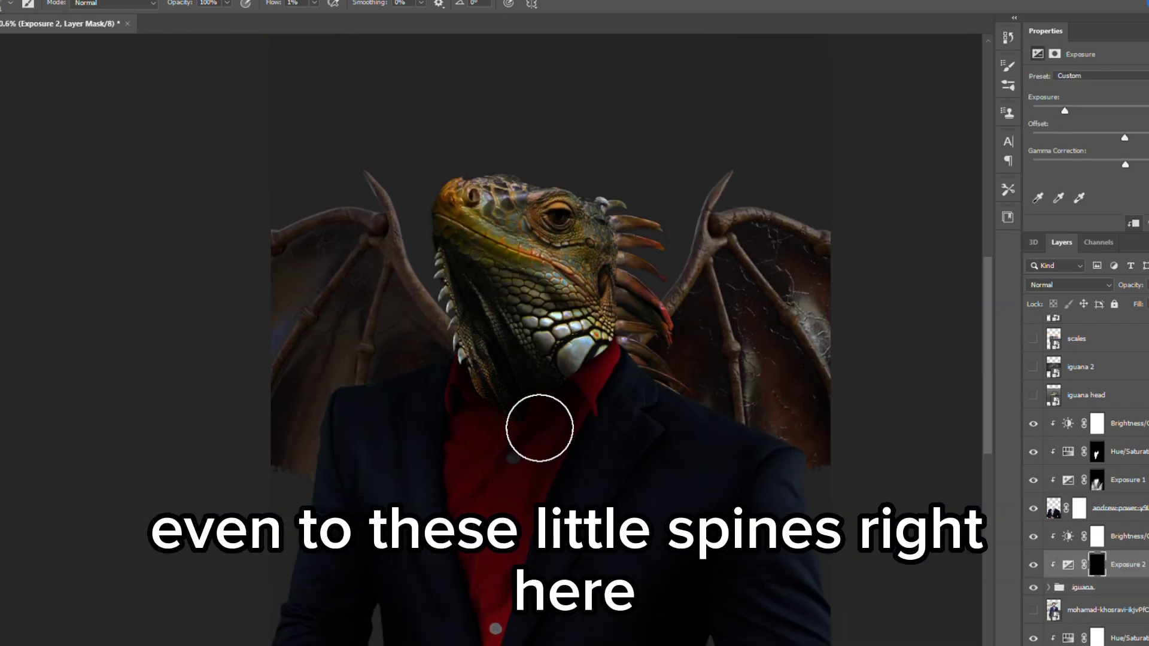
pyautogui.scroll(3, 537, 428)
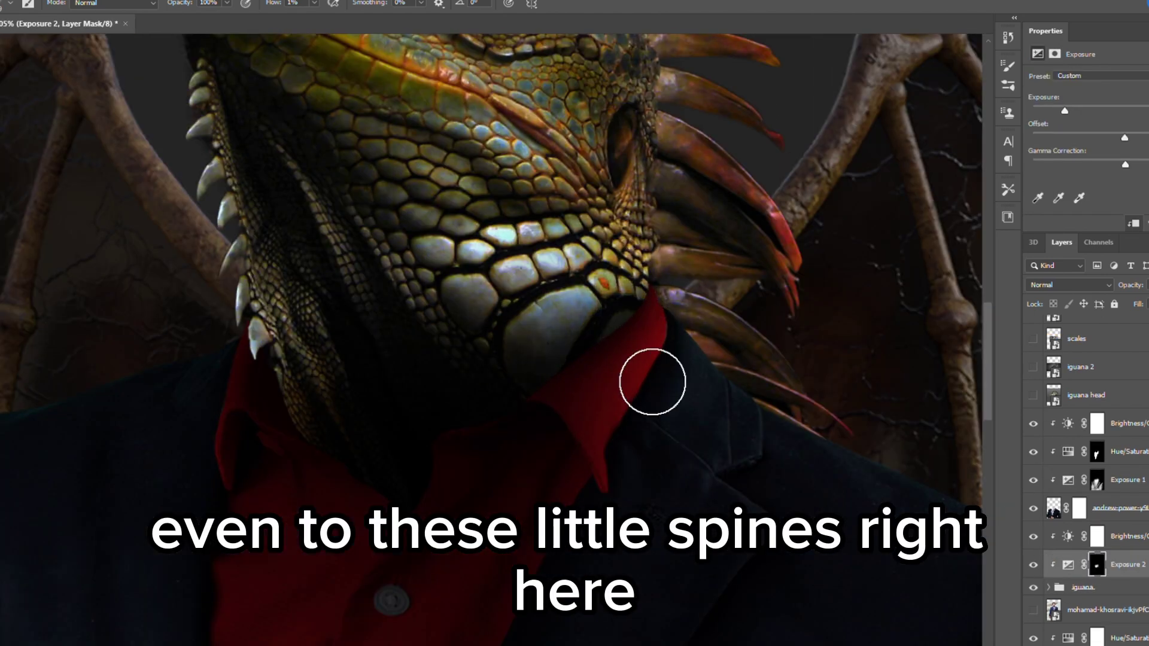
pyautogui.scroll(-5, 655, 385)
pyautogui.scroll(5, 445, 416)
pyautogui.scroll(-2, 542, 352)
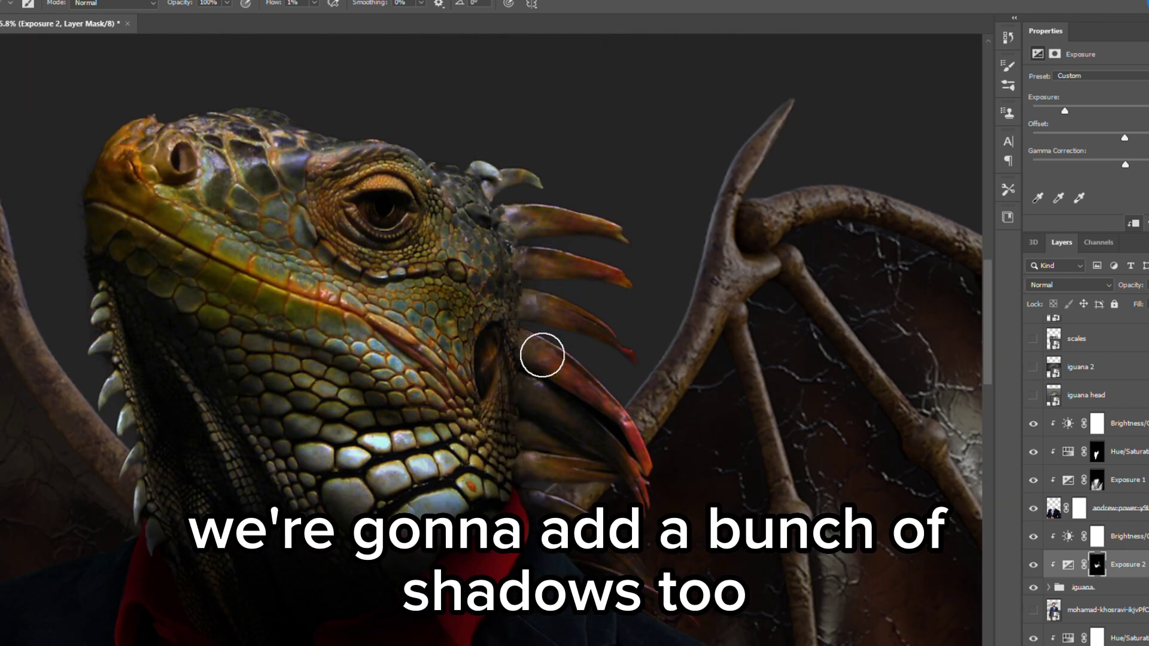
pyautogui.scroll(-5, 550, 347)
pyautogui.scroll(5, 556, 239)
pyautogui.scroll(-2, 574, 209)
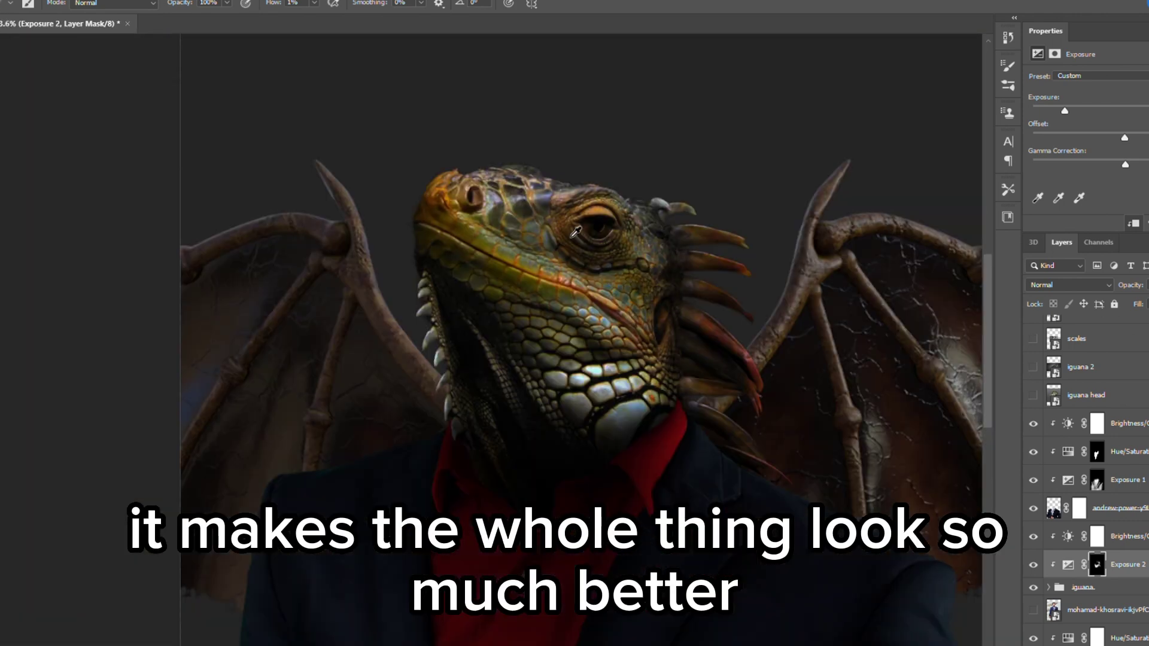
pyautogui.scroll(2, 578, 202)
pyautogui.scroll(-8, 578, 201)
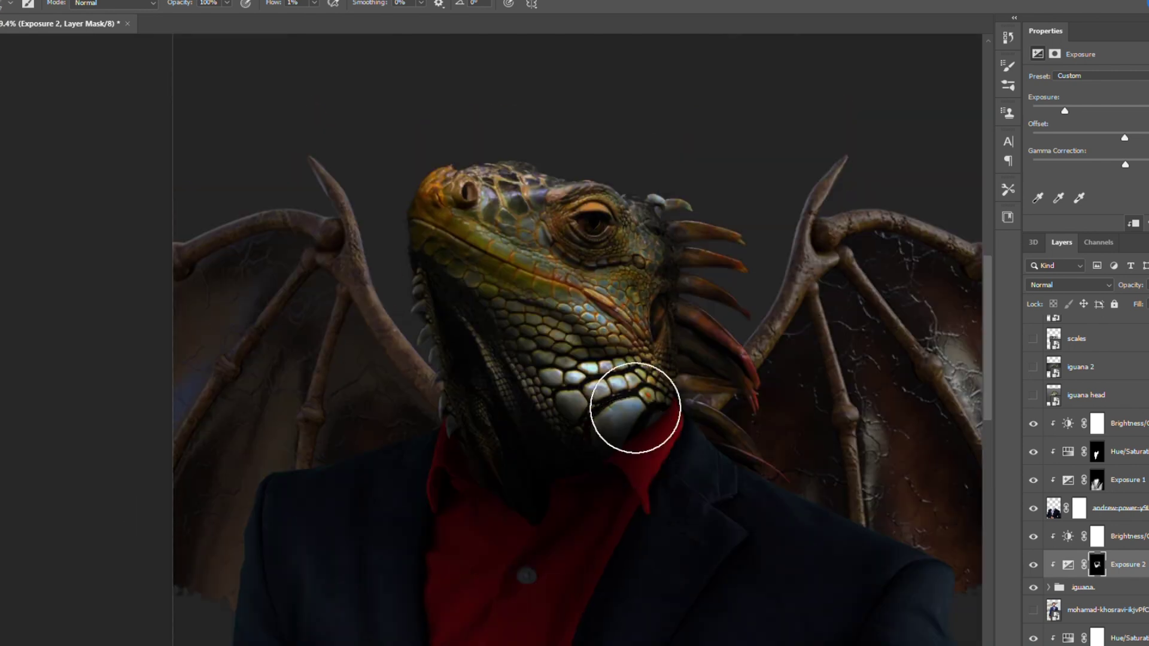
pyautogui.scroll(3, 606, 362)
pyautogui.scroll(-3, 654, 495)
pyautogui.scroll(4, 672, 397)
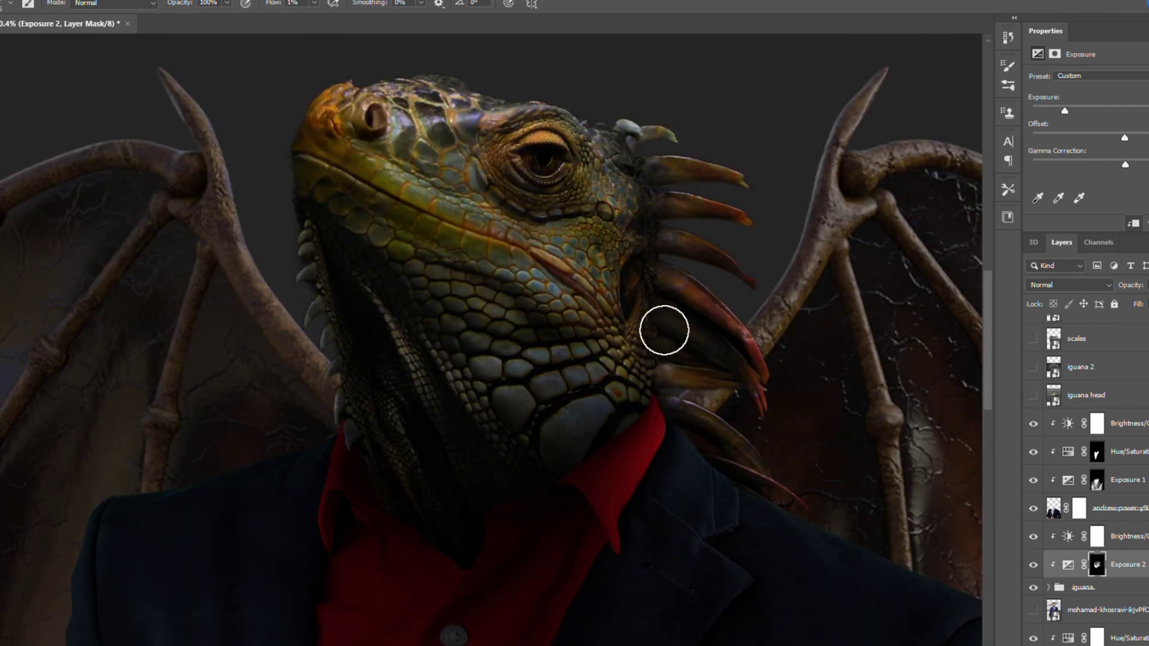
pyautogui.scroll(-3, 664, 329)
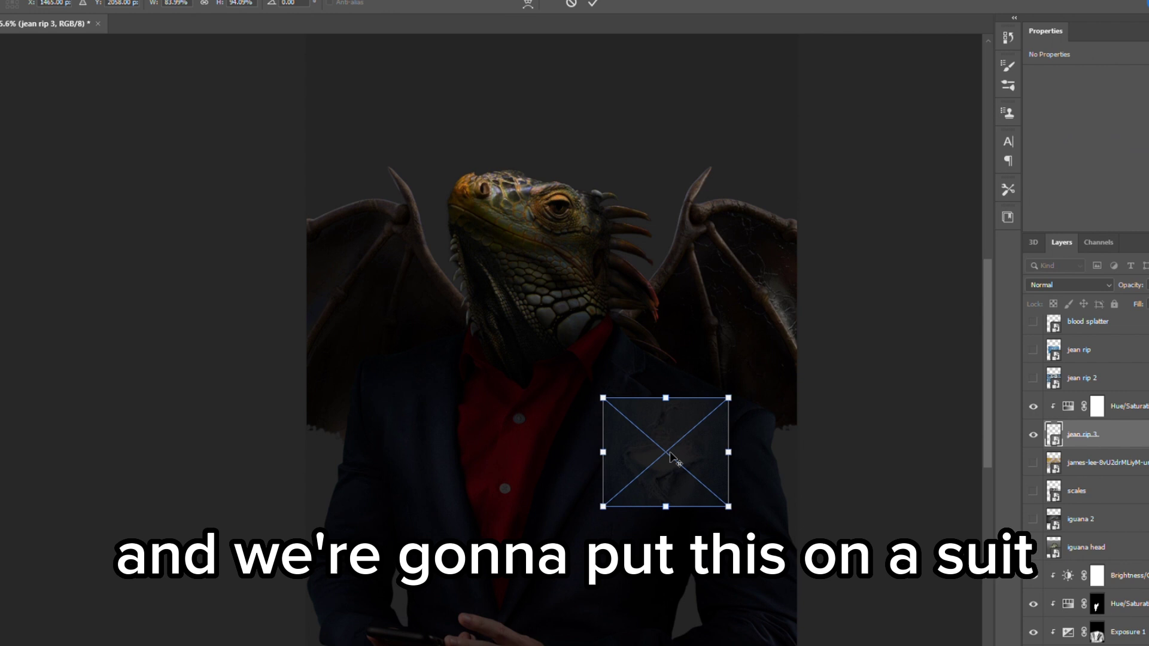
# - Blend the jeans patch's hard edges into the dark suit
pyautogui.scroll(5, 444, 397)
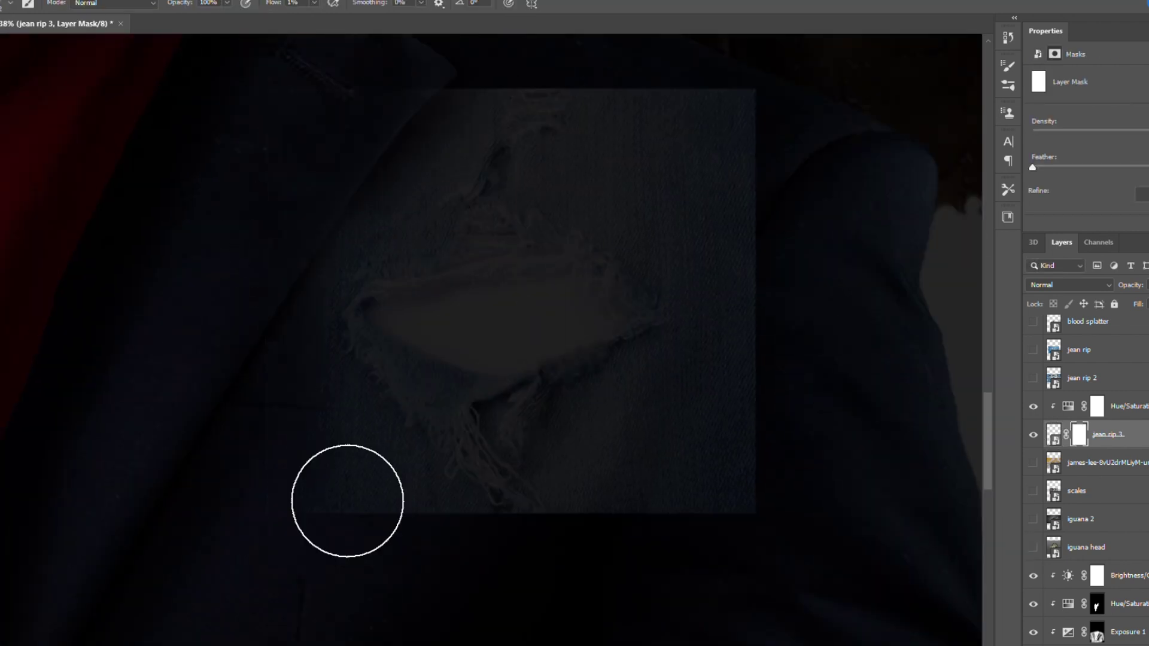
pyautogui.moveTo(347, 501); pyautogui.dragTo(802, 358)
pyautogui.scroll(-5, 726, 325)
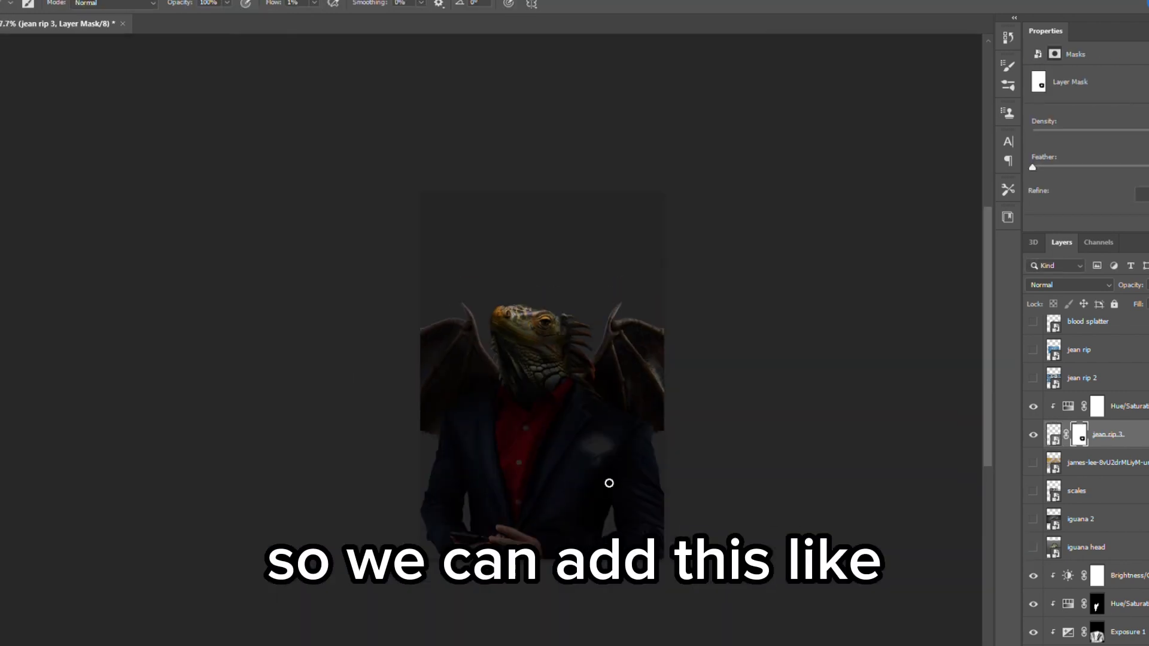
pyautogui.scroll(7, 641, 456)
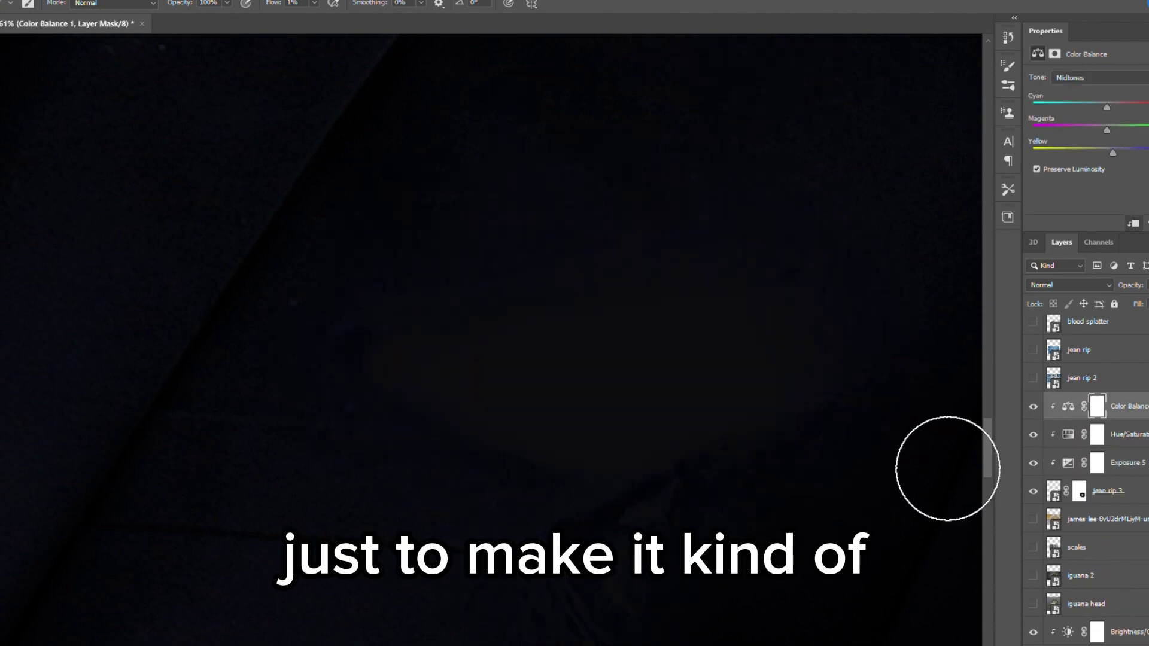
pyautogui.scroll(3, 947, 468)
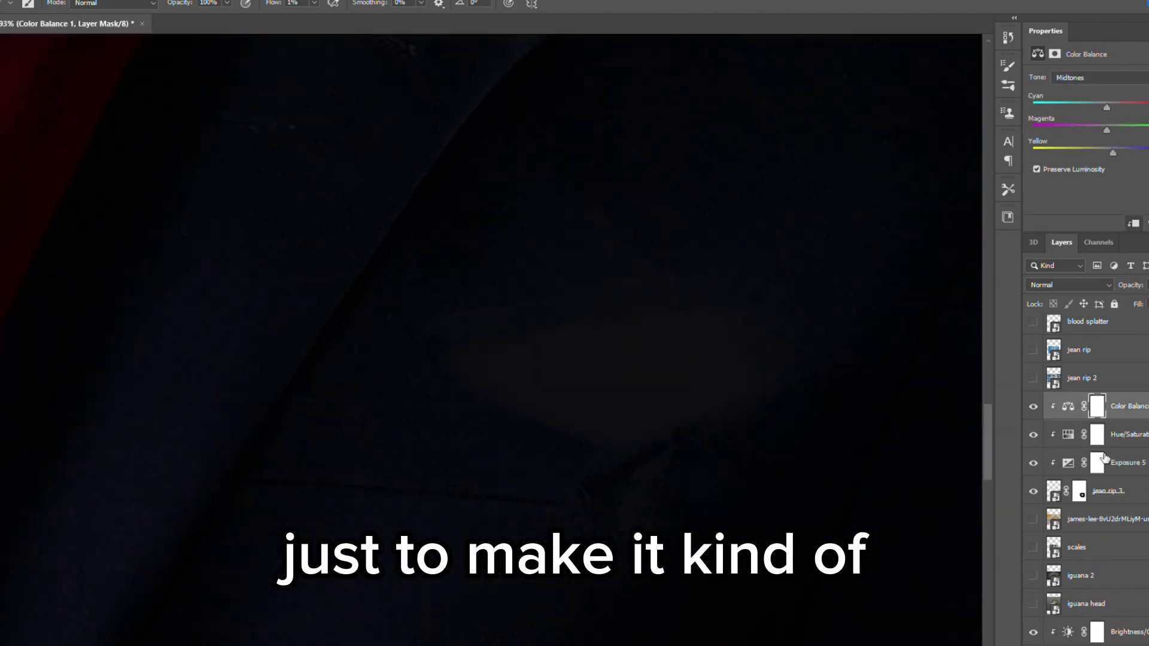
pyautogui.scroll(-4, 853, 490)
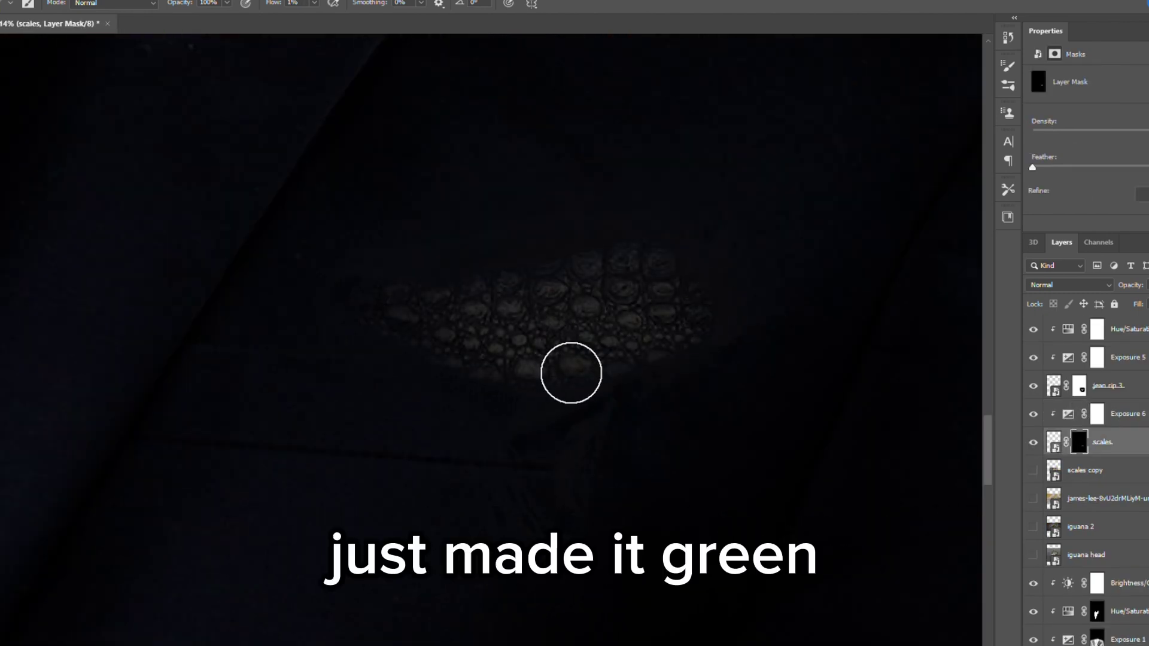
pyautogui.scroll(-5, 571, 373)
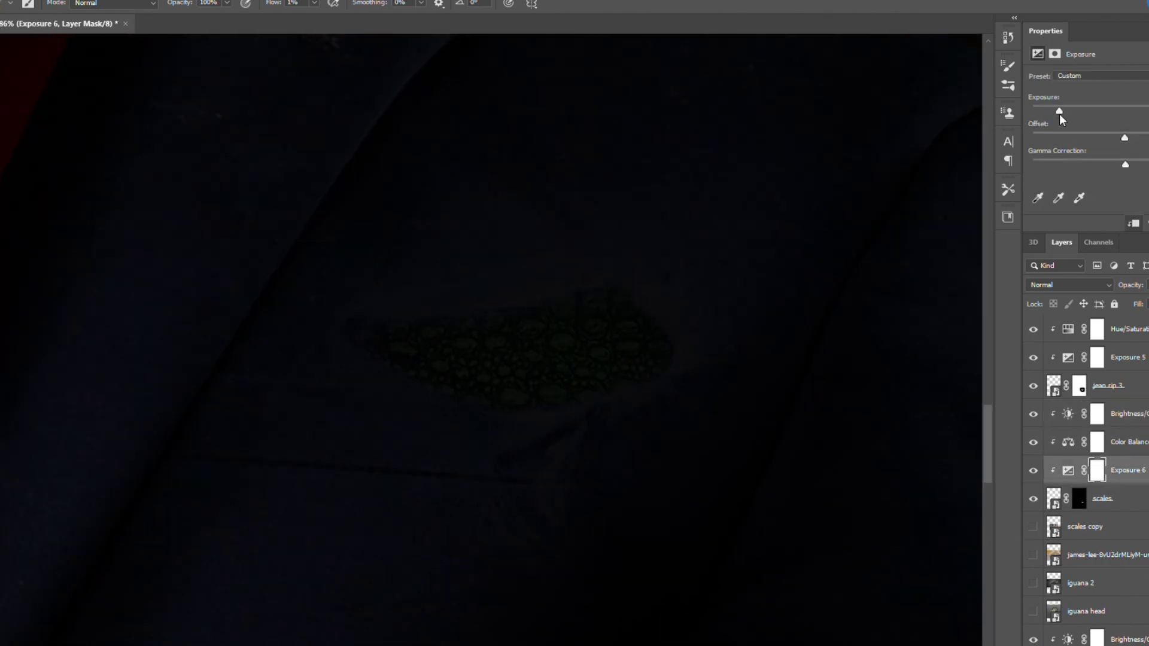
# - Darken the Exposure 6 adjustment slightly and invert its mask
pyautogui.moveTo(1059, 114); pyautogui.dragTo(1055, 113)
pyautogui.hotkey('ctrl', 'i')
pyautogui.scroll(-5, 644, 323)
pyautogui.scroll(3, 703, 344)
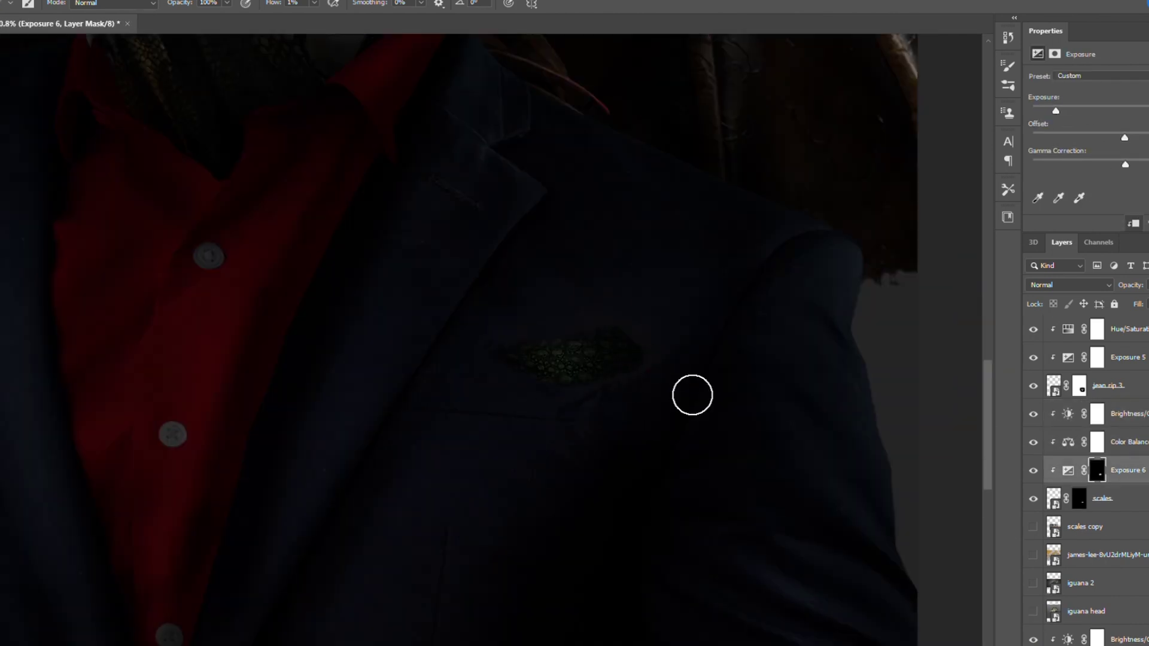
pyautogui.scroll(-5, 690, 395)
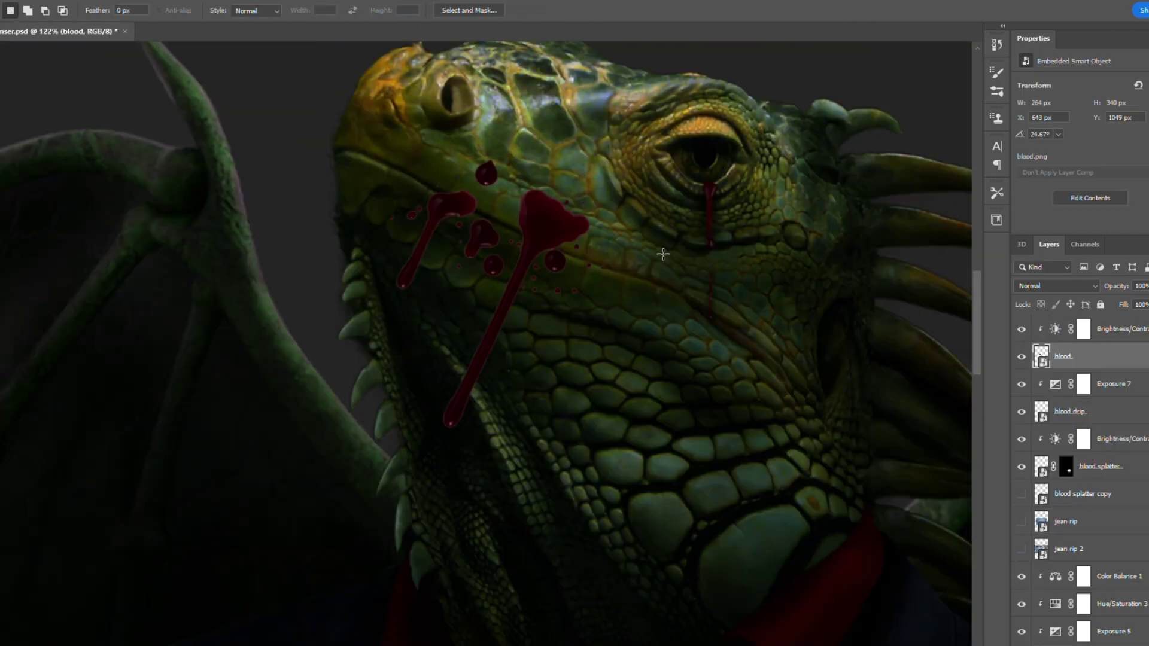
# - Pan across the canvas and reveal the jean rip 2 layer
pyautogui.press('h')
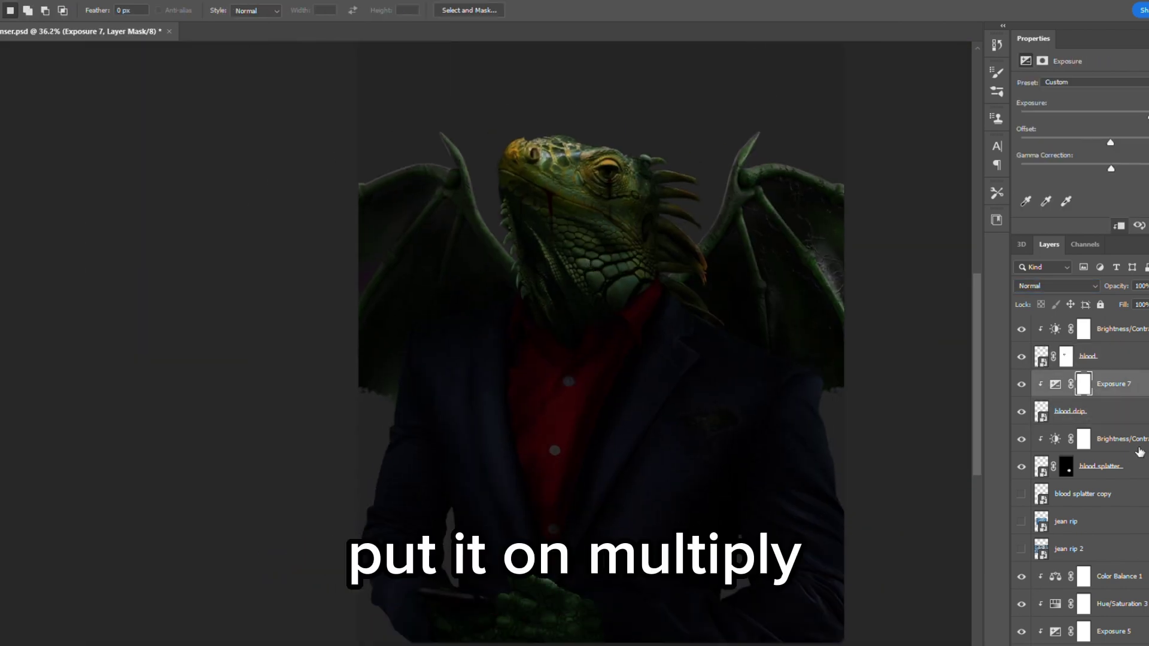
pyautogui.click(1021, 439)
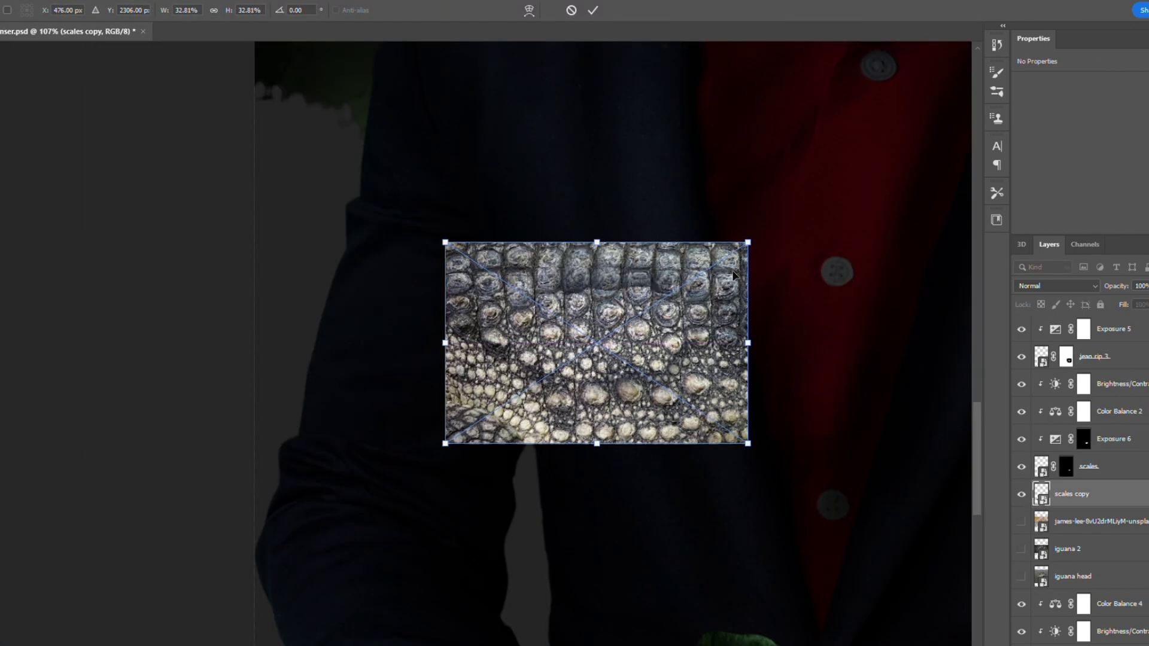
# - Commit the transform on the scales copy layer
pyautogui.press('Escape')
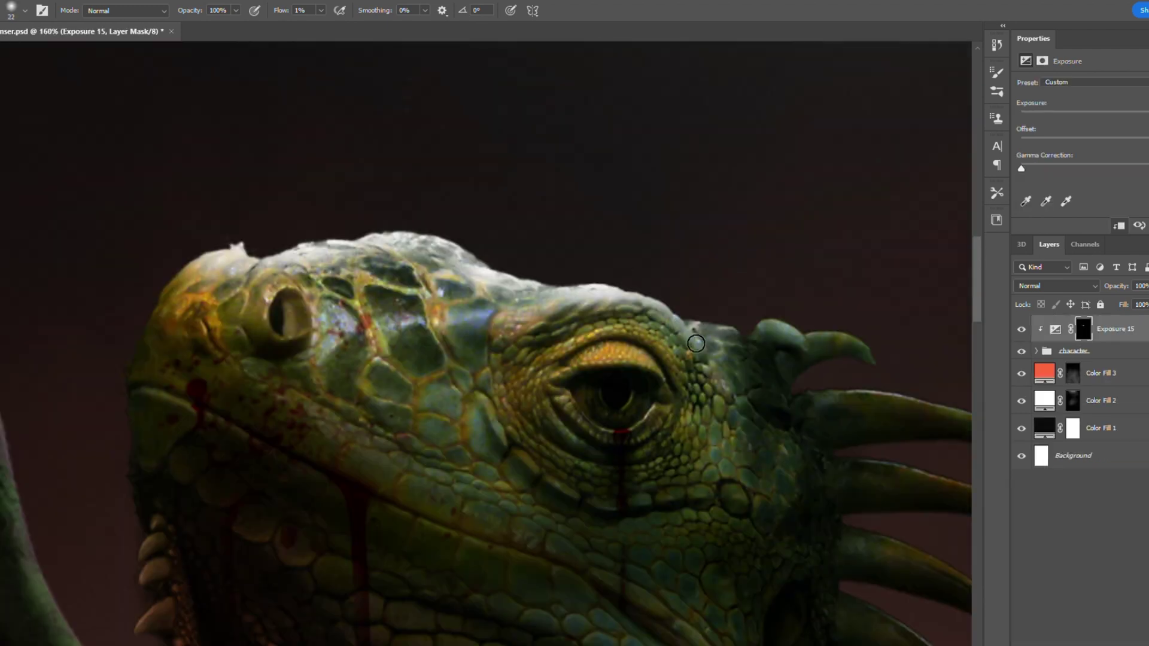
# - Brighten the iguana head above and left of the eye on the Exposure mask
pyautogui.moveTo(696, 343); pyautogui.dragTo(512, 378)
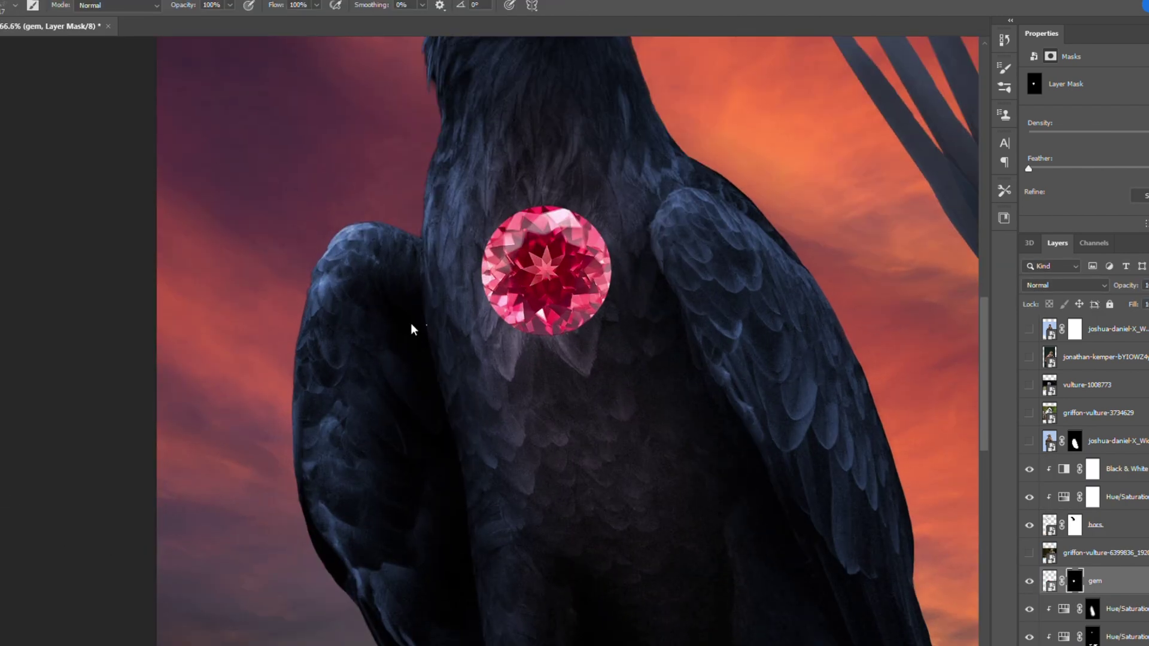
# - Zoom in and out on the eagle composite to inspect the chest gem and talons
pyautogui.scroll(4, 571, 339)
pyautogui.scroll(3, 598, 164)
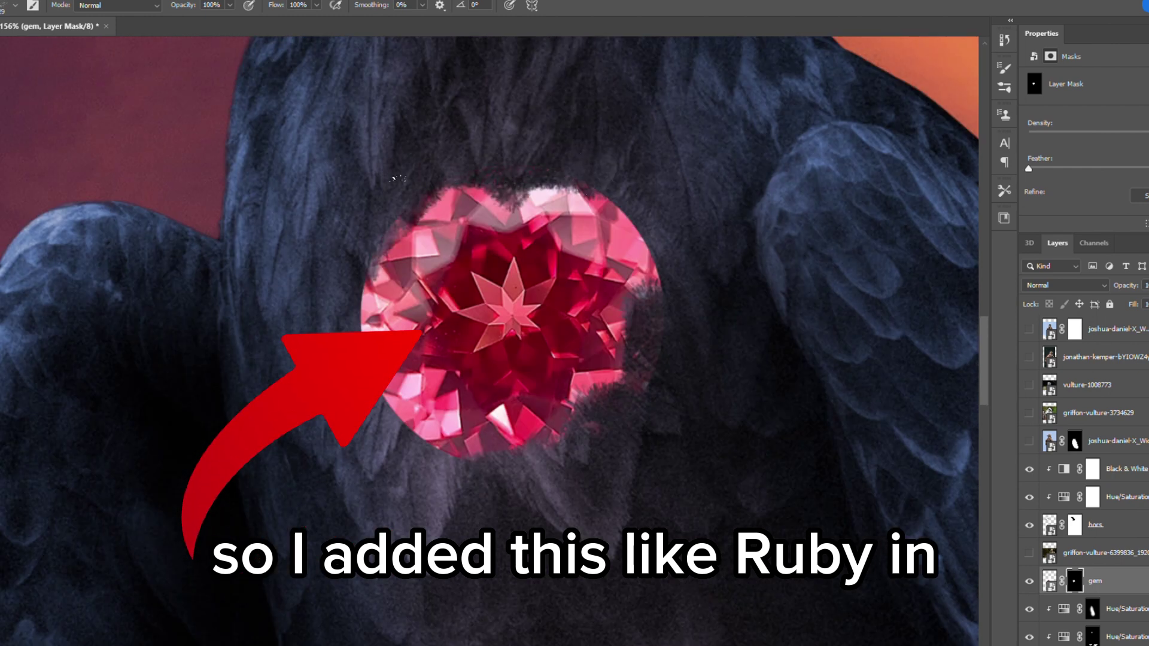
pyautogui.scroll(-2, 520, 299)
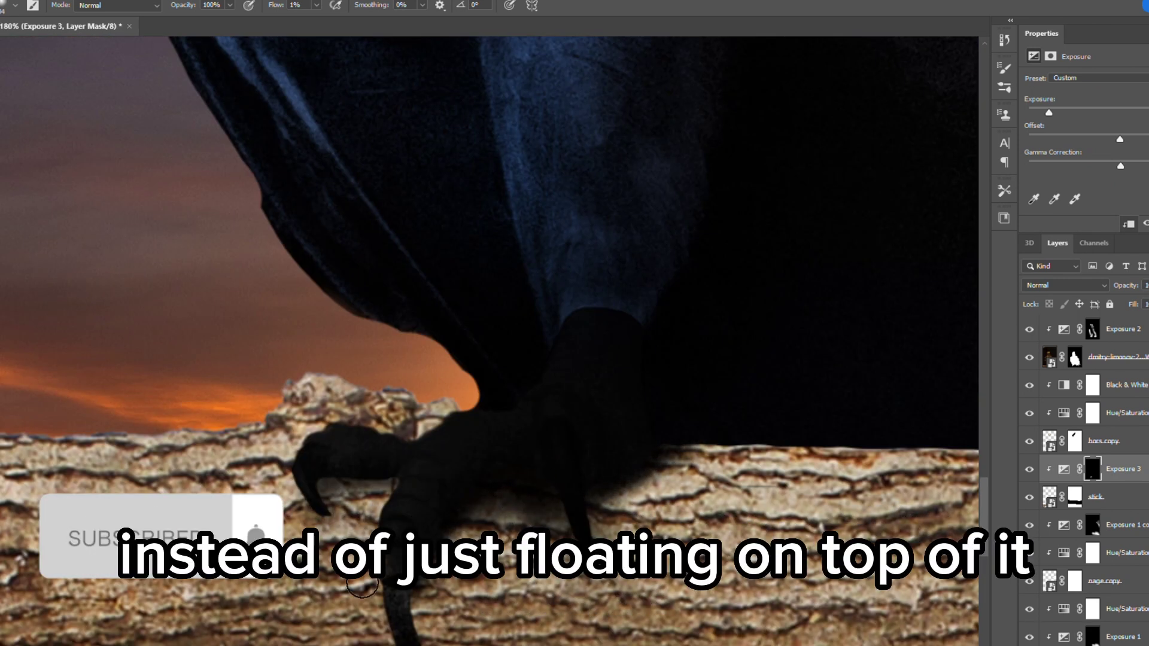
# - Try a teal hue shift on the sky, undo it, and hide Hue/Saturation 8
pyautogui.scroll(-2, 415, 477)
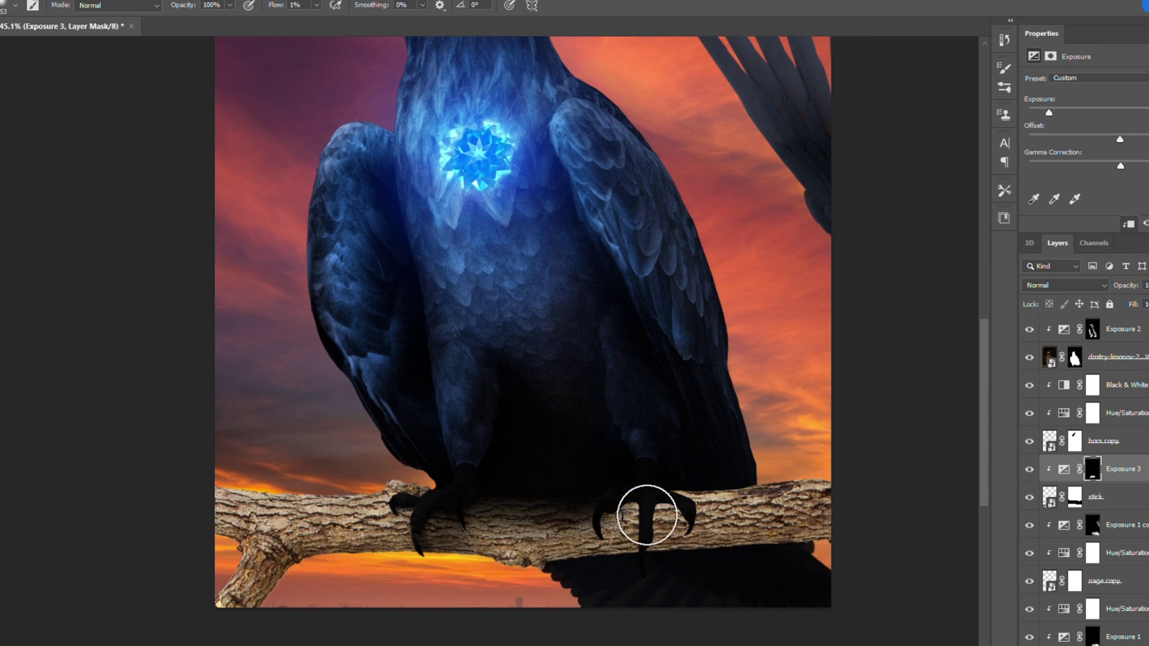
pyautogui.scroll(3, 640, 513)
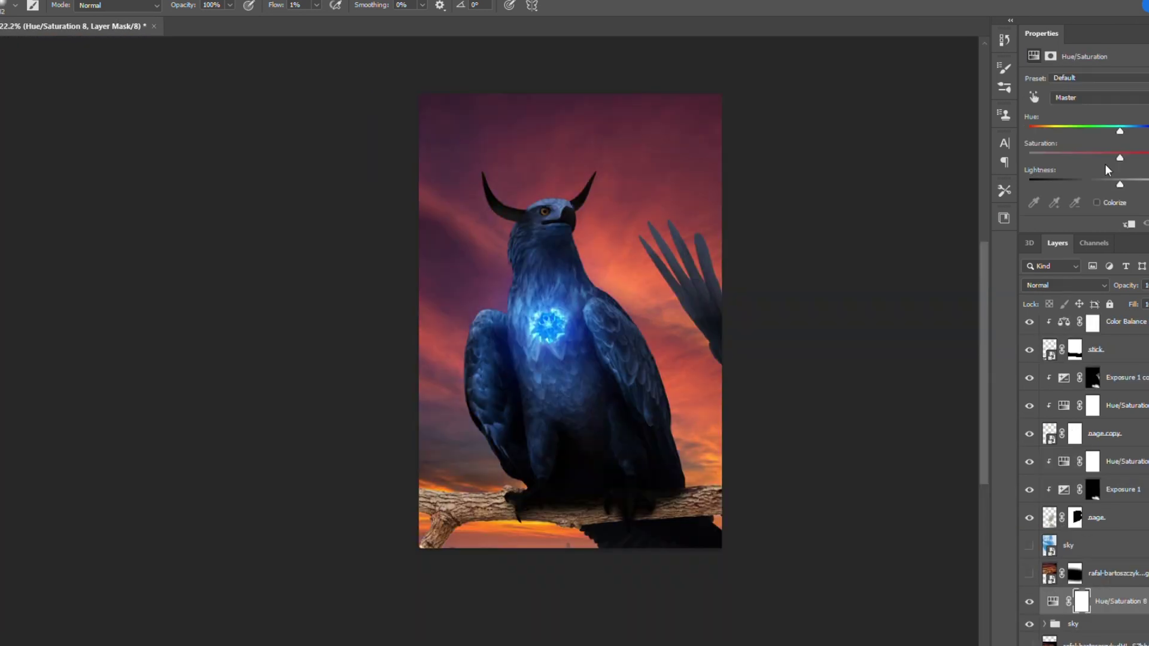
pyautogui.moveTo(1104, 164); pyautogui.dragTo(1018, 142)
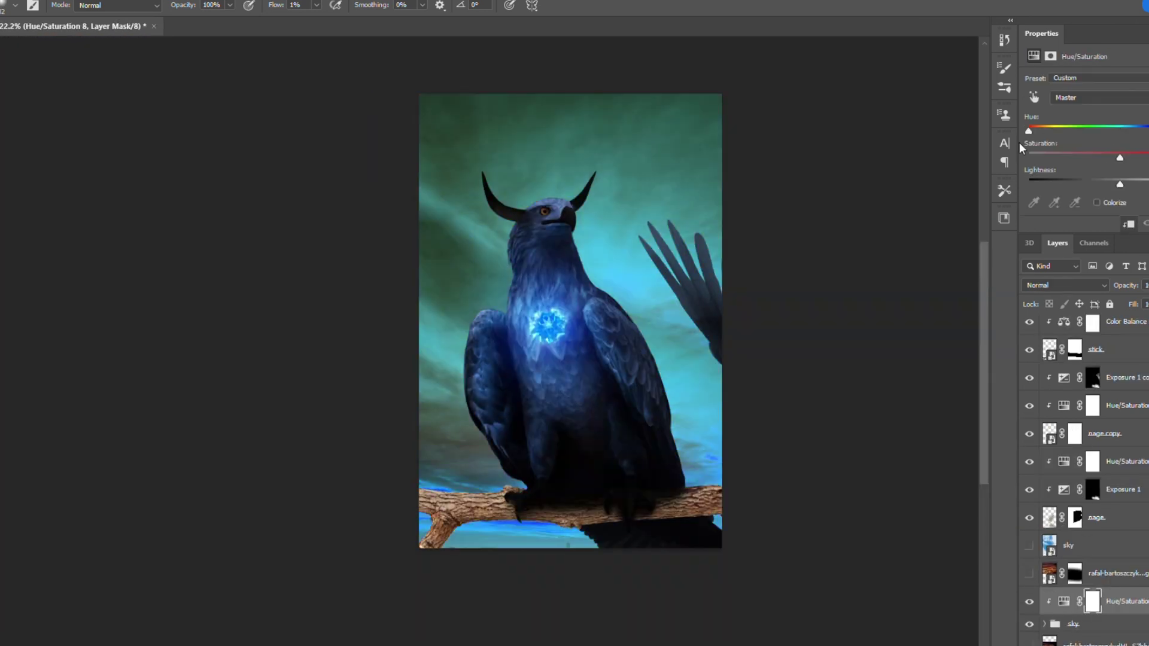
pyautogui.hotkey('ctrl', 'z')
pyautogui.click(1030, 601)
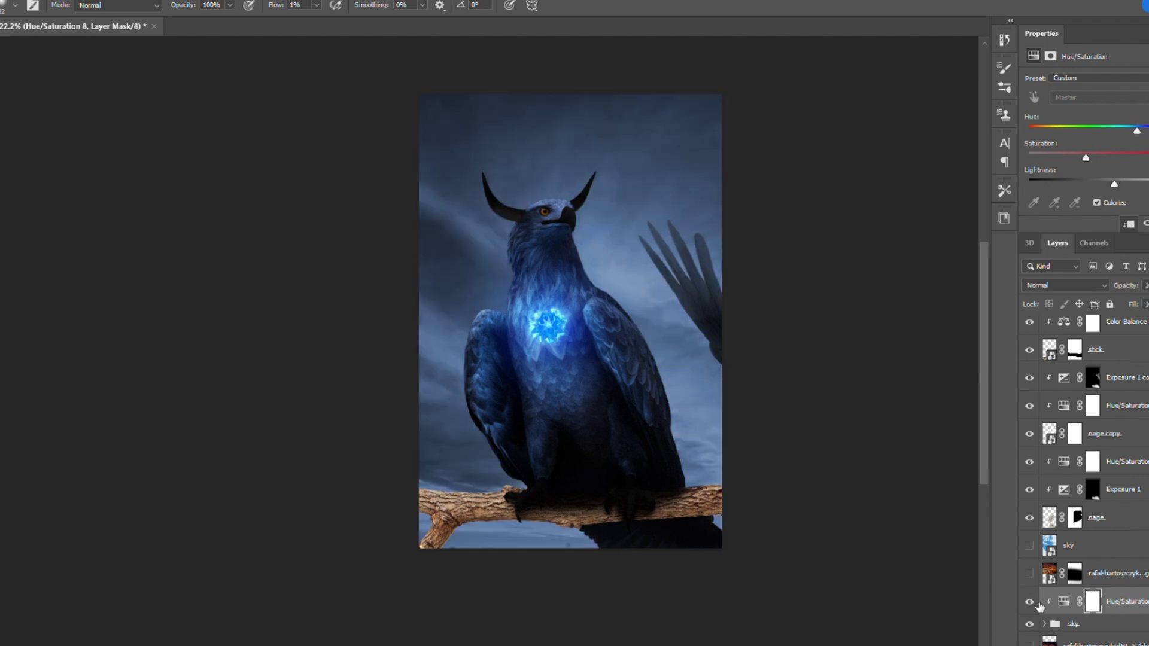
# - Colorize the tail feathers light blue and shift Color Balance 1 midtones toward cyan
pyautogui.scroll(3, 1040, 606)
pyautogui.click(1125, 433)
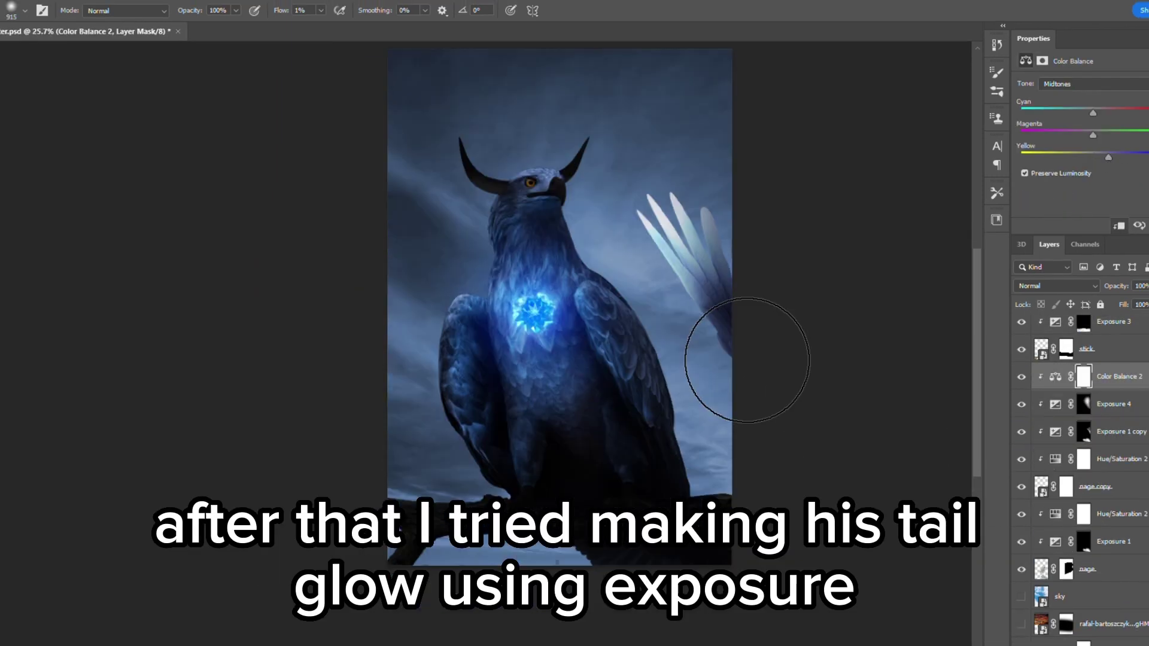
pyautogui.click(1087, 205)
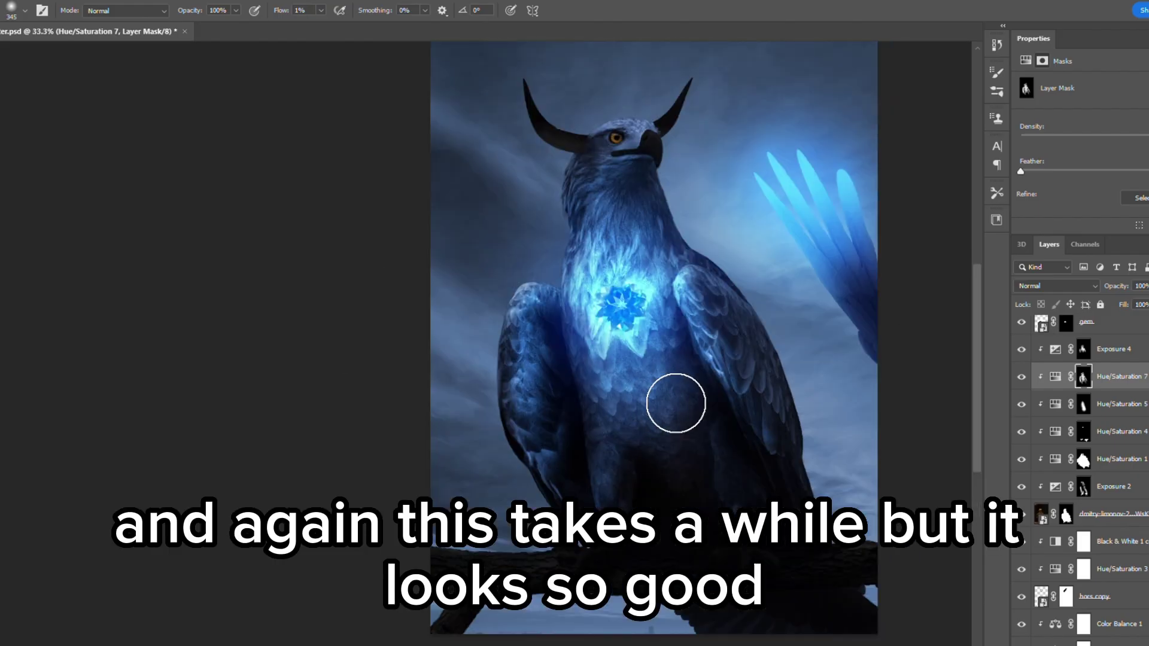
pyautogui.scroll(-9, 1095, 426)
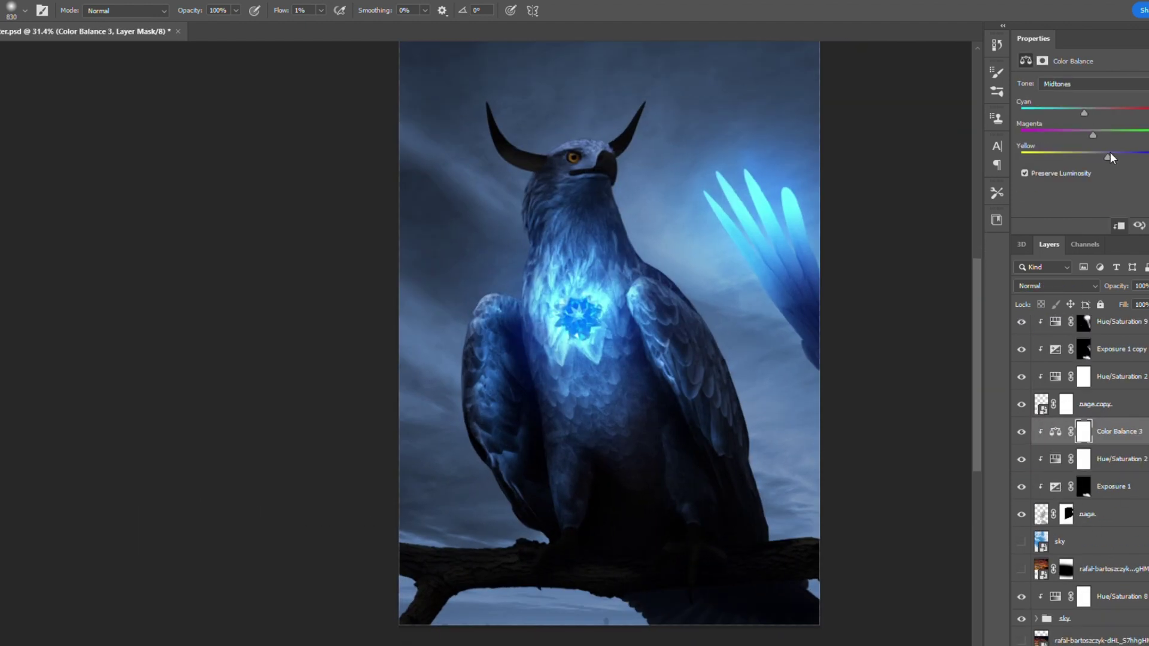
pyautogui.moveTo(1107, 157); pyautogui.dragTo(1098, 156)
pyautogui.moveTo(1083, 113); pyautogui.dragTo(1090, 112)
# - Invert the Hue/Saturation 10 mask and duplicate that adjustment
pyautogui.click(1083, 431)
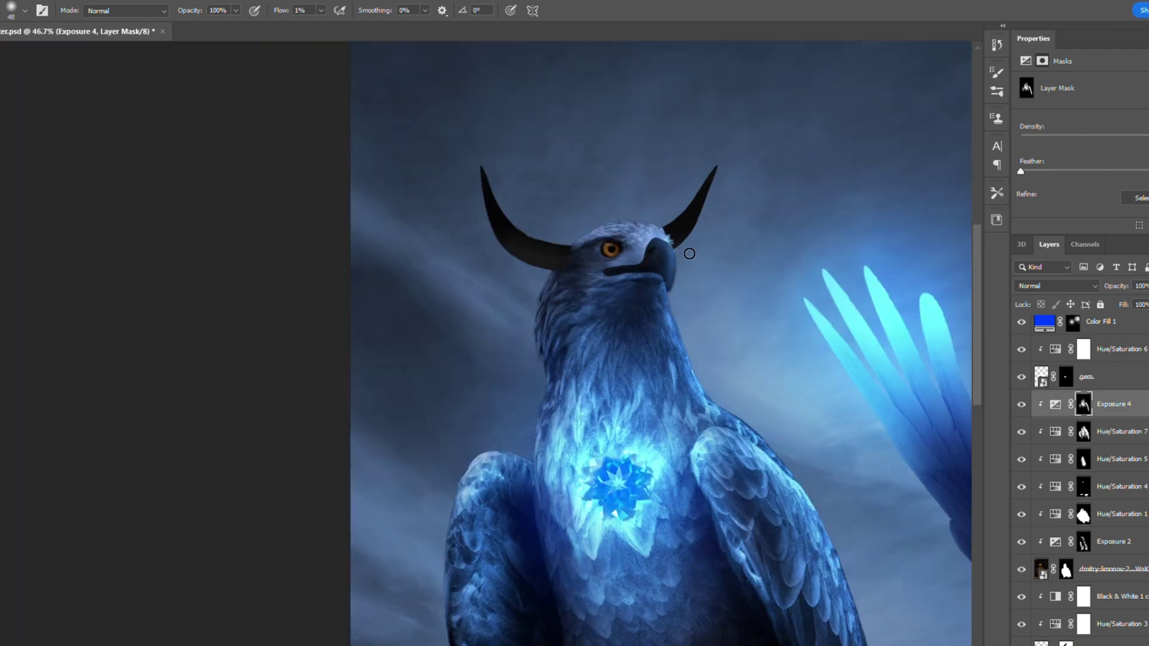
pyautogui.scroll(-5, 1083, 479)
pyautogui.click(1083, 349)
pyautogui.hotkey('ctrl', 'i')
pyautogui.press('b')
pyautogui.scroll(5, 605, 334)
pyautogui.scroll(-5, 761, 342)
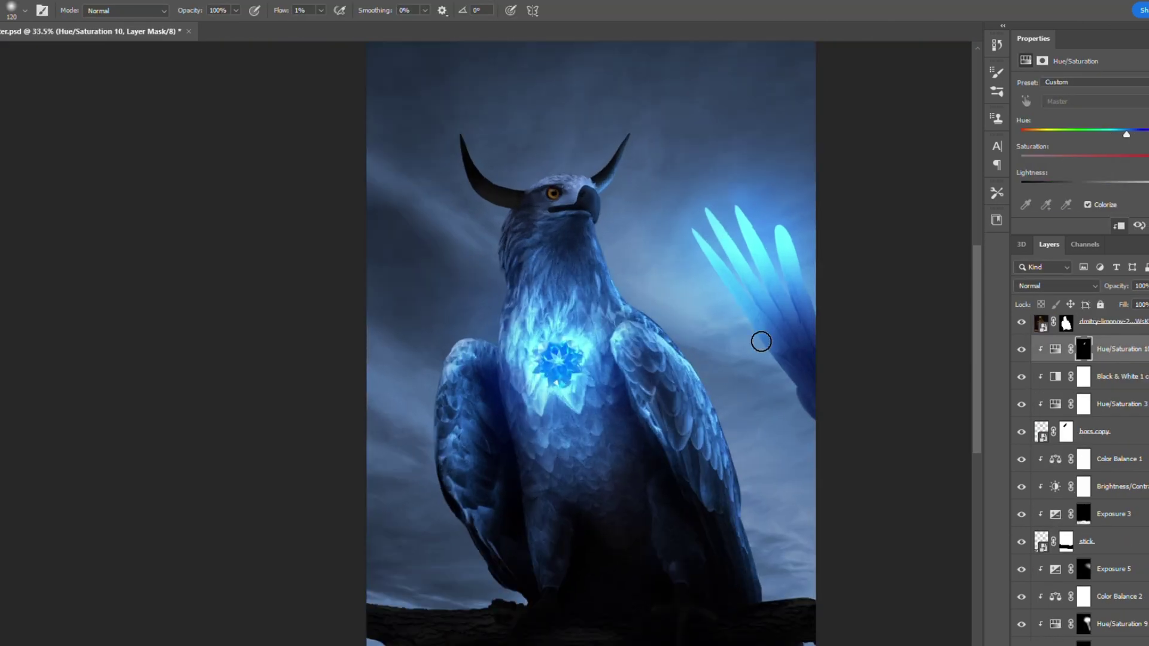
pyautogui.hotkey('ctrl', 'j')
pyautogui.scroll(5, 595, 234)
pyautogui.scroll(-5, 560, 272)
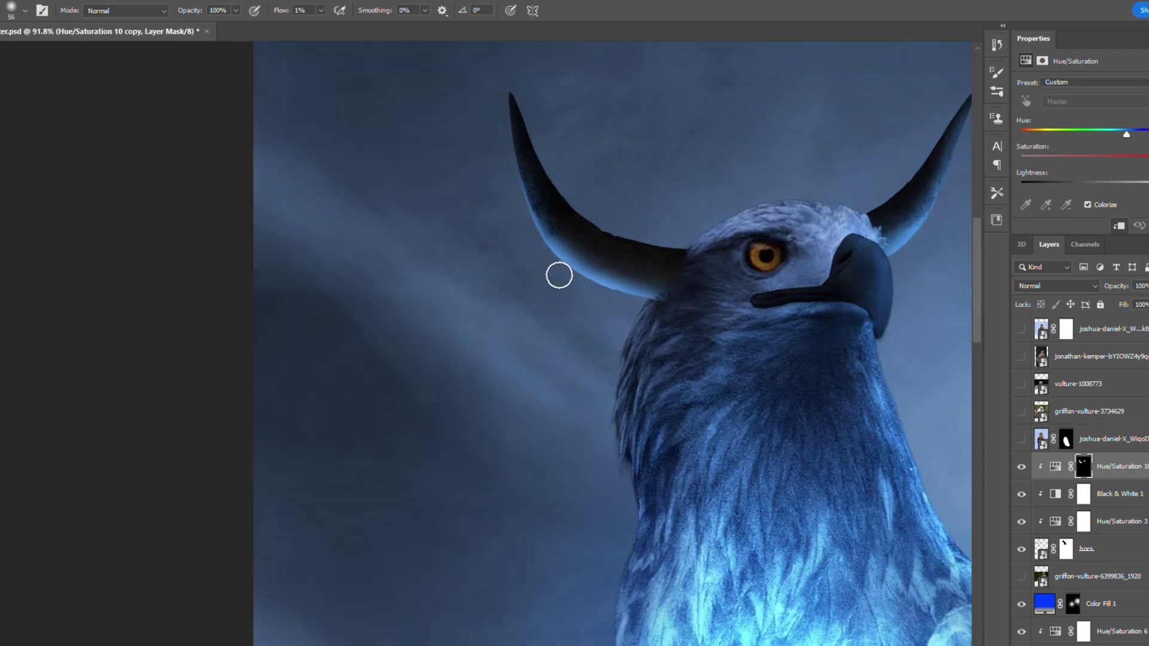
# - Paint a blue glow along the left horn's edge with a resized brush
pyautogui.press(']')
pyautogui.press(']')
pyautogui.scroll(5, 671, 292)
pyautogui.scroll(-6, 547, 233)
pyautogui.press('[')
pyautogui.press('[')
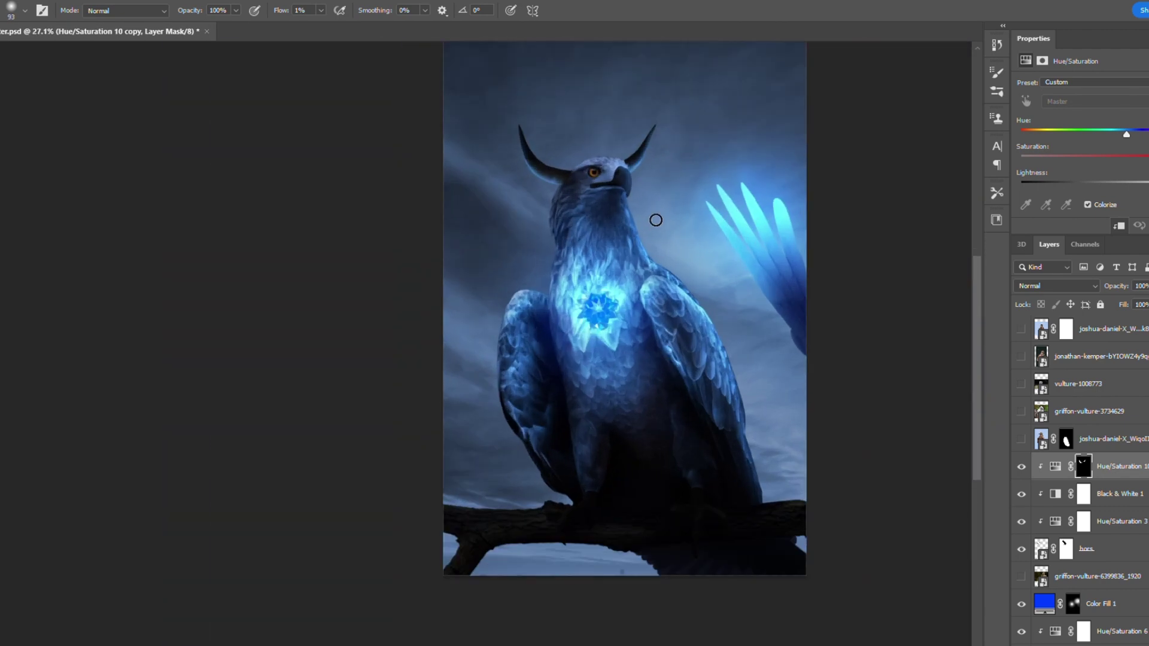
pyautogui.press('m')
pyautogui.scroll(-1, 844, 328)
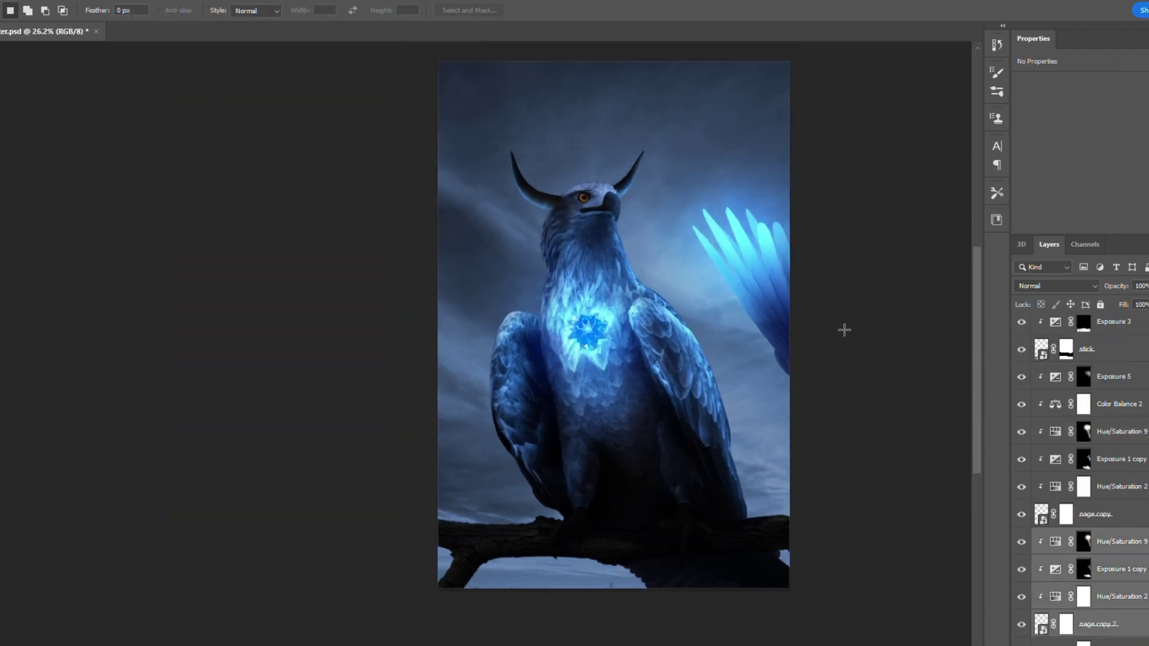
pyautogui.press('b')
pyautogui.scroll(6, 562, 144)
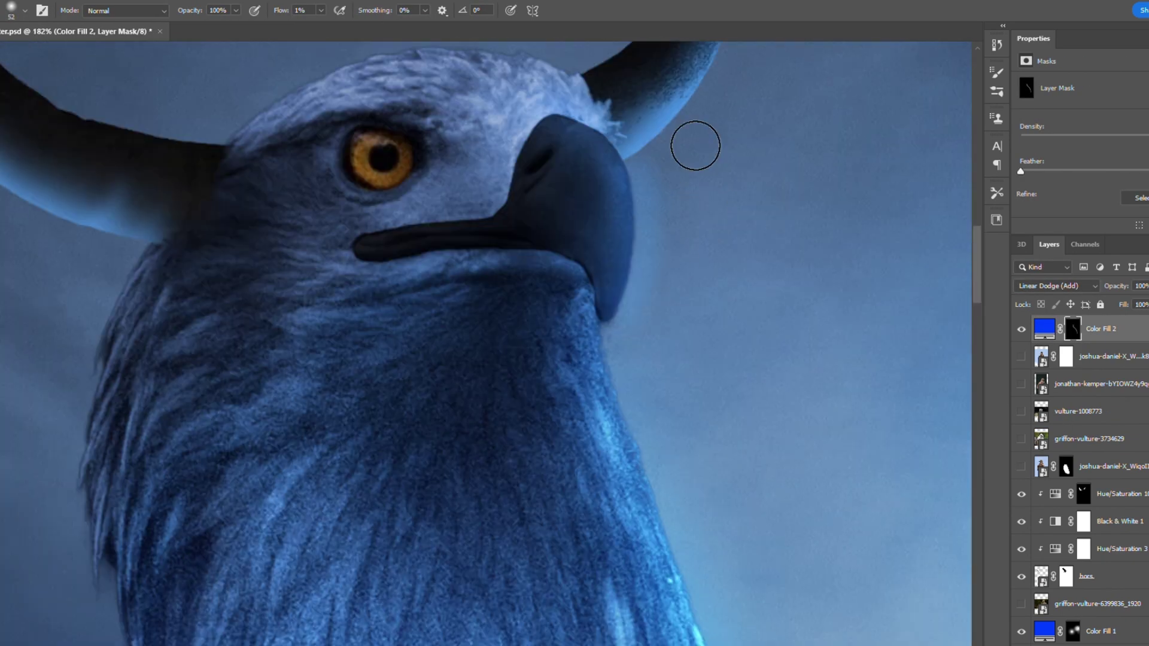
pyautogui.moveTo(646, 251); pyautogui.dragTo(573, 164)
pyautogui.scroll(-5, 573, 164)
pyautogui.scroll(2, 664, 257)
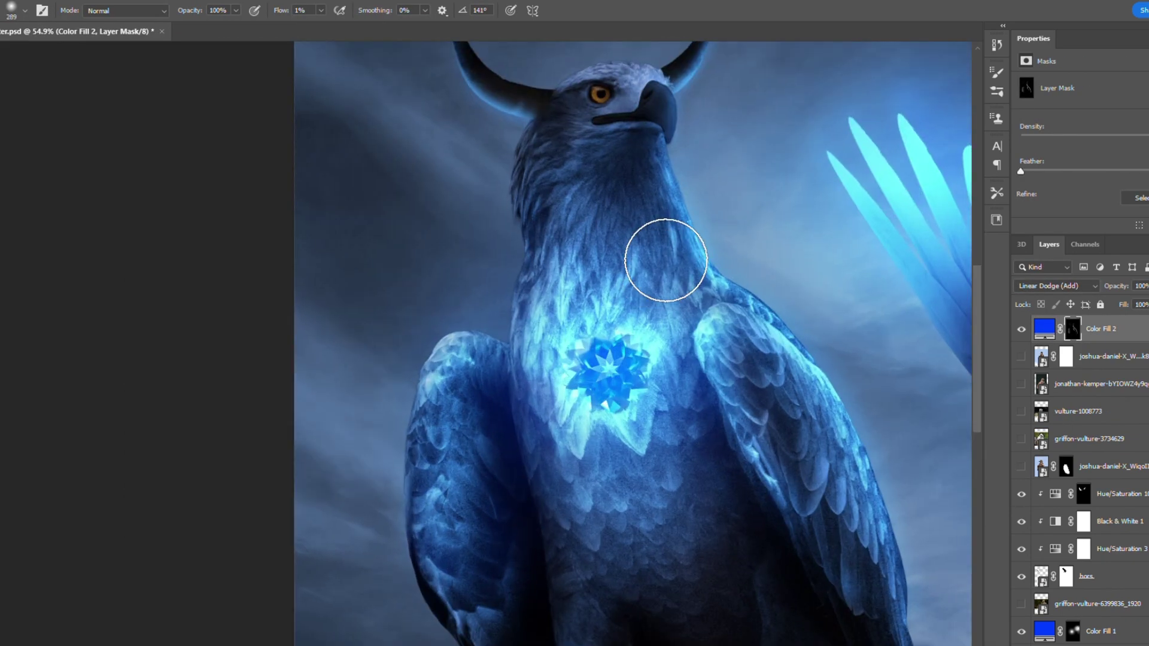
pyautogui.scroll(-5, 647, 286)
pyautogui.hotkey('ctrl', '2')
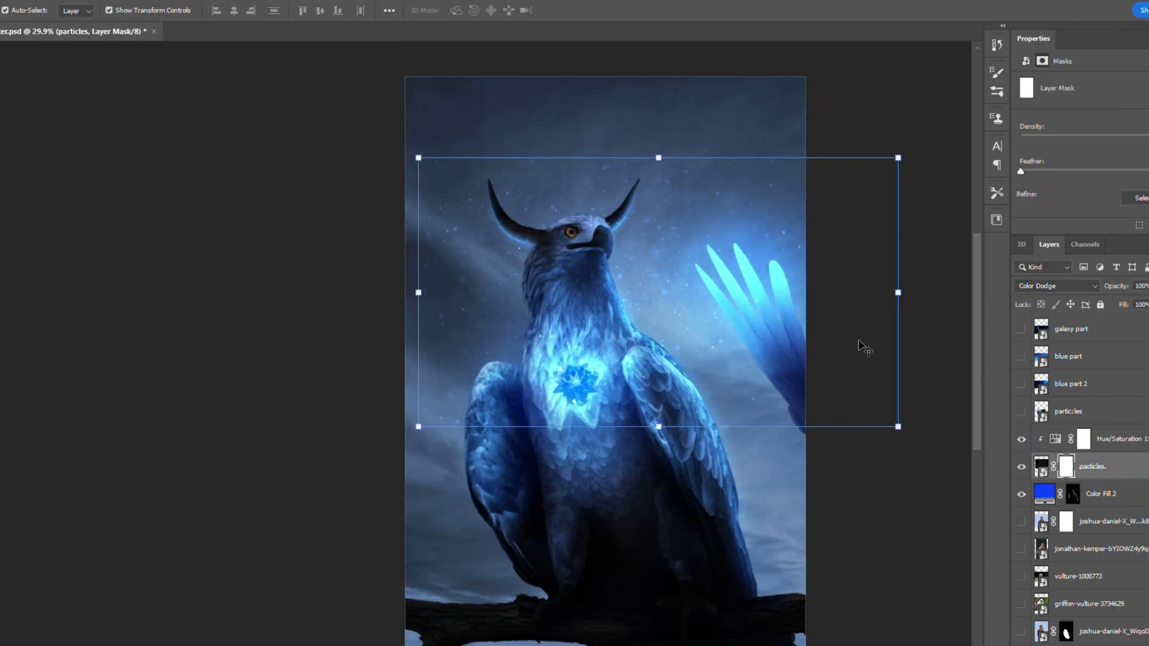
# - Invert the particles layer mask and commit the blue part 2 transform
pyautogui.press('b')
pyautogui.scroll(2, 623, 359)
pyautogui.hotkey('ctrl', 'i')
pyautogui.scroll(-2, 582, 285)
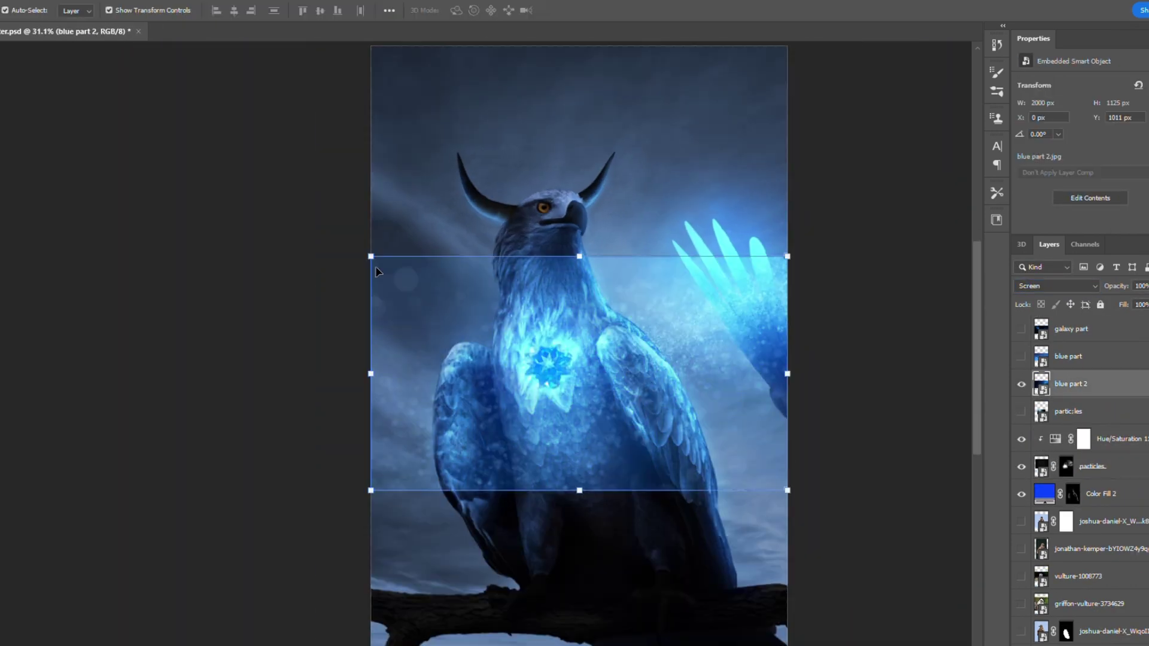
pyautogui.press('Return')
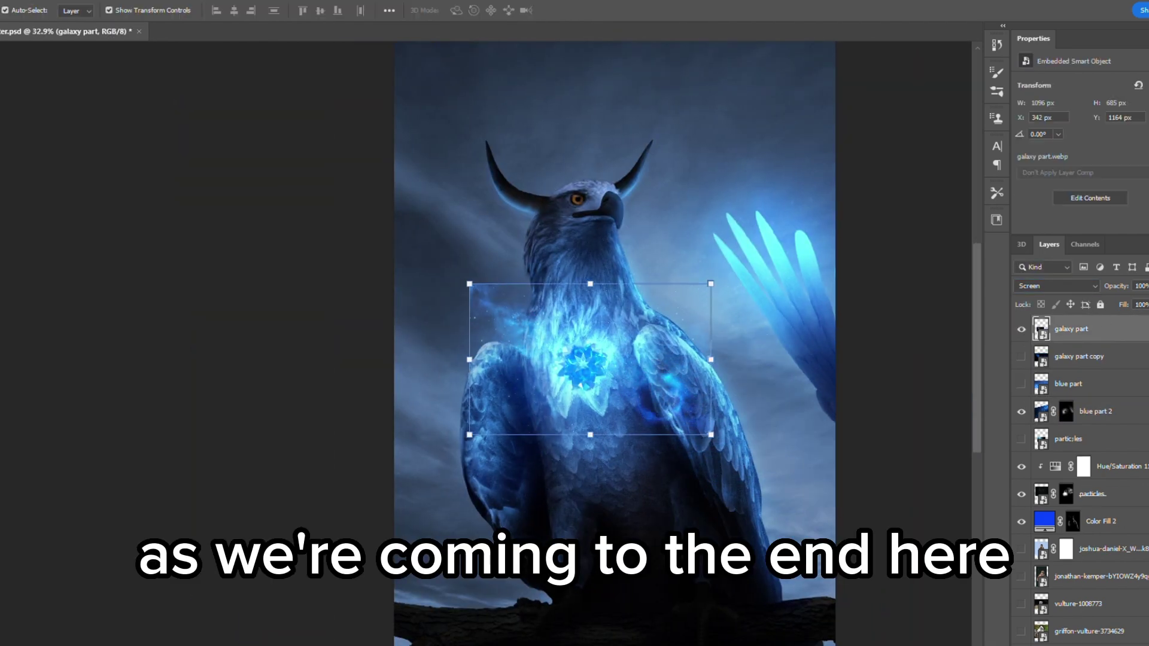
# - Duplicate the galaxy part layer into two copies and invert the galaxy part copy 2 mask
pyautogui.press('b')
pyautogui.click(1021, 356)
pyautogui.press('v')
pyautogui.scroll(3, 538, 437)
pyautogui.press('b')
pyautogui.hotkey('ctrl', 'j')
pyautogui.press('v')
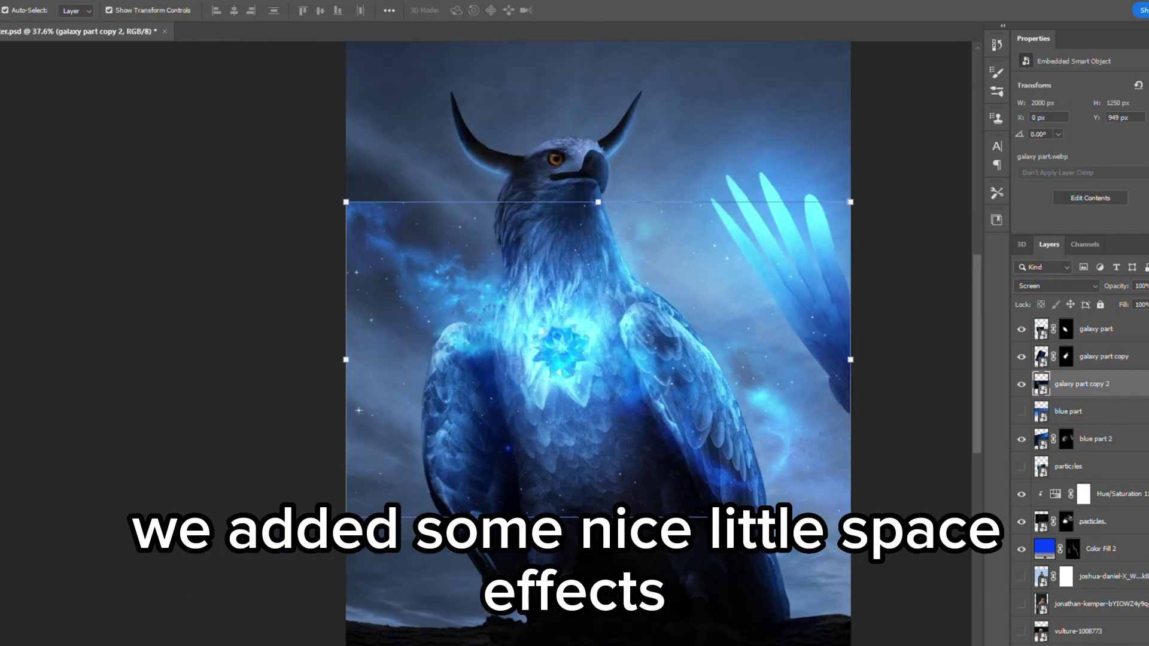
pyautogui.scroll(2, 727, 189)
pyautogui.press('b')
pyautogui.scroll(-3, 729, 187)
pyautogui.hotkey('ctrl', 'i')
pyautogui.click(1066, 357)
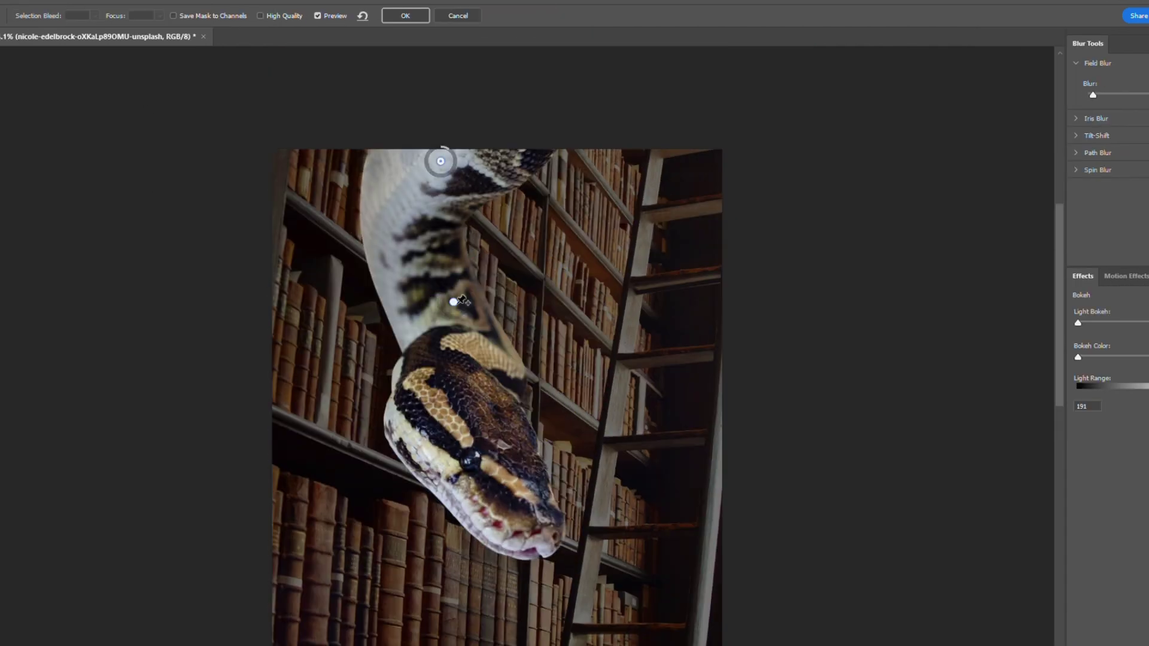
# - Add one more blur pin on the snake's neck and apply the Field Blur
pyautogui.click(431, 341)
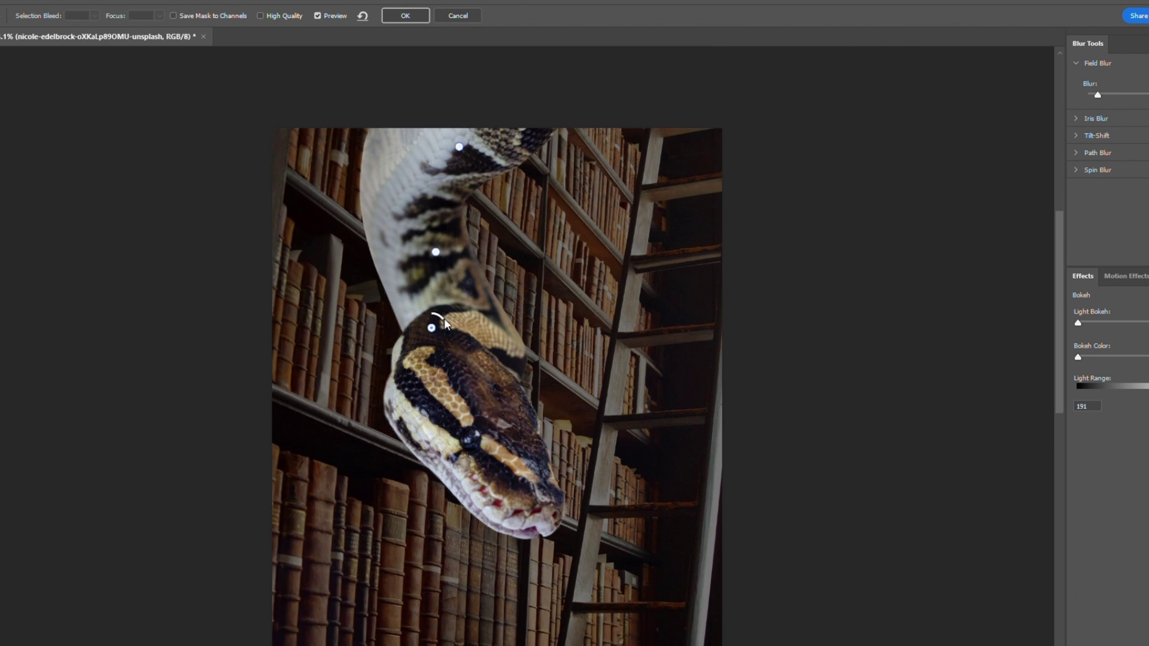
pyautogui.press('Return')
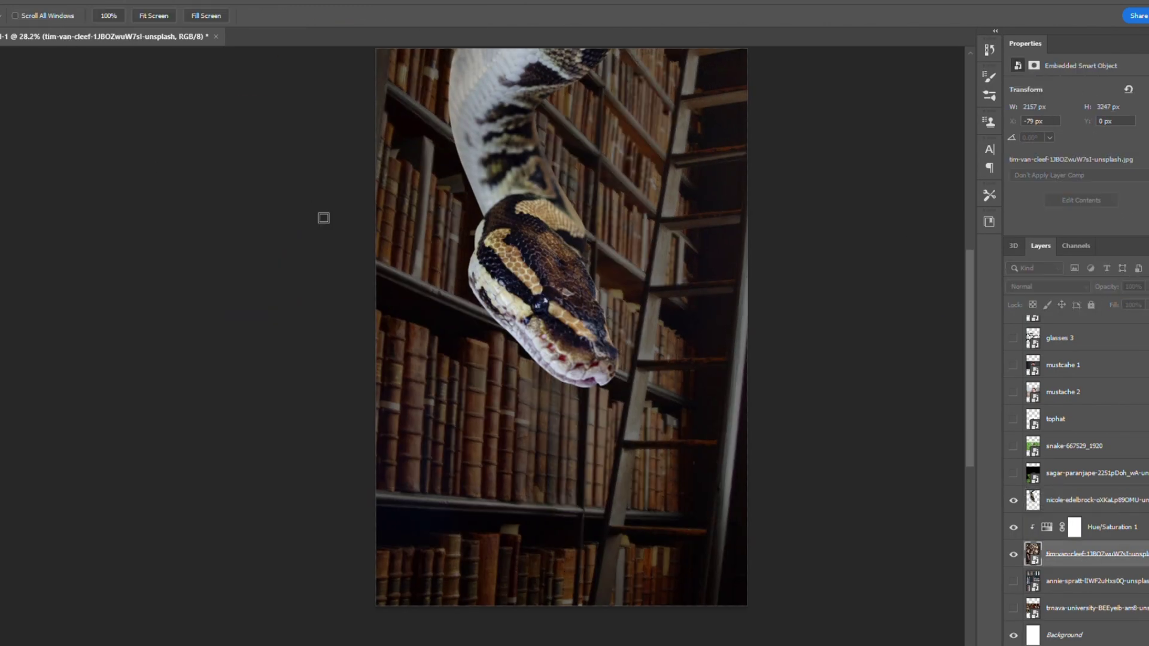
pyautogui.press('p')
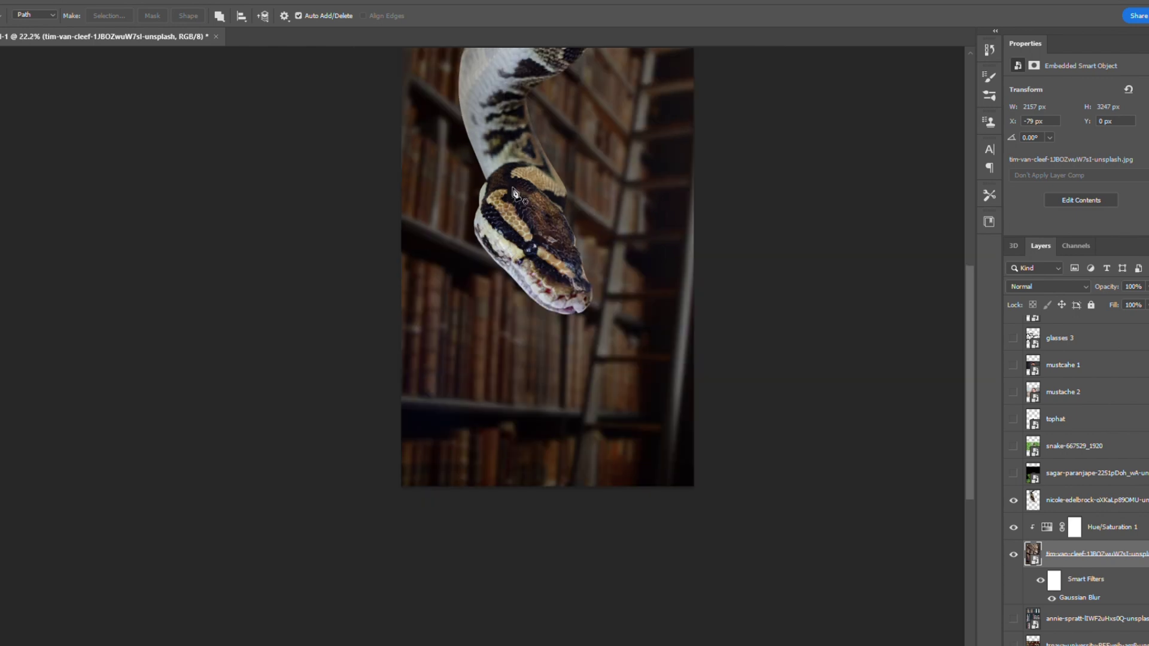
# - Rotate the glasses to match the tilt of the snake's head
pyautogui.click(1074, 526)
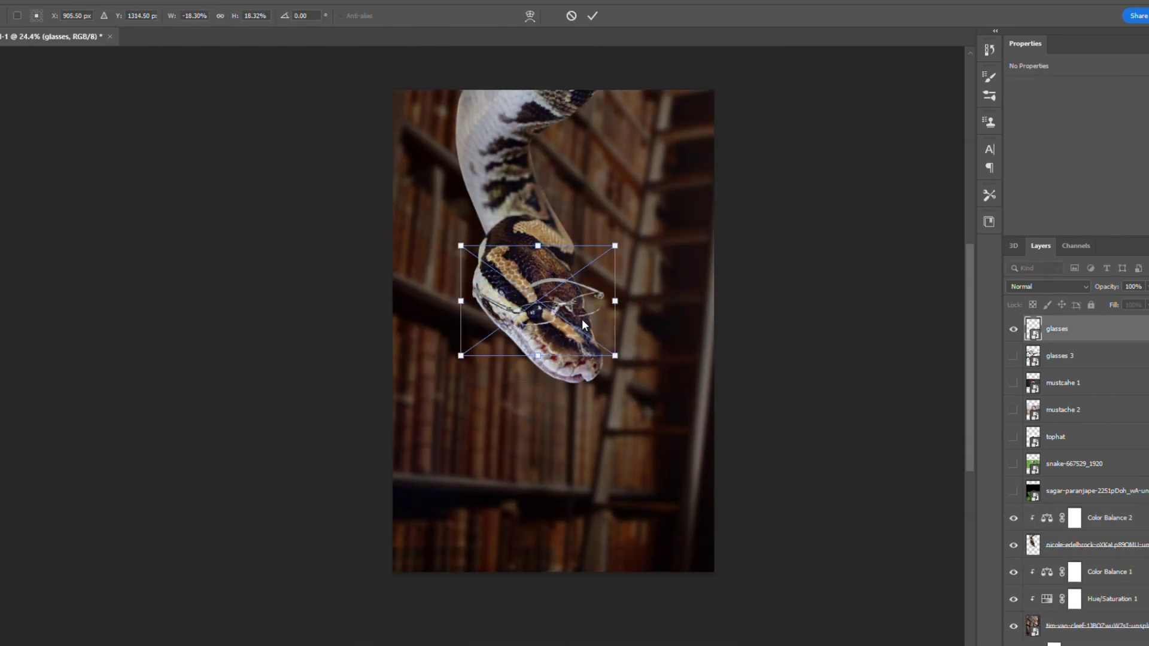
pyautogui.scroll(5, 582, 325)
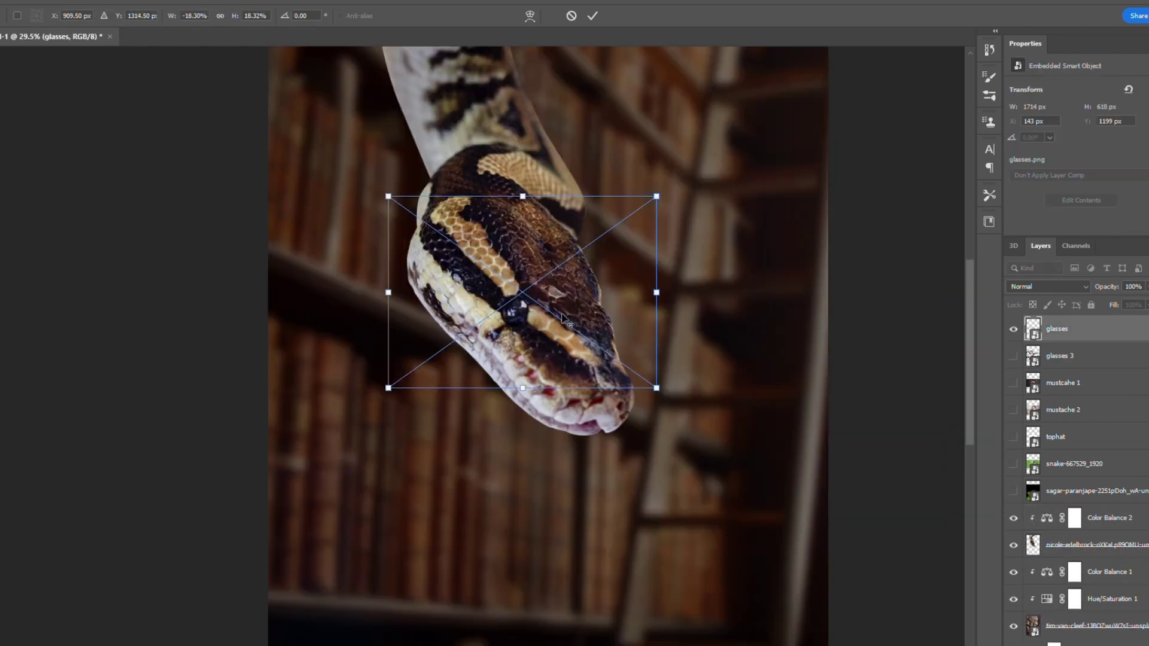
pyautogui.moveTo(715, 323); pyautogui.dragTo(793, 381)
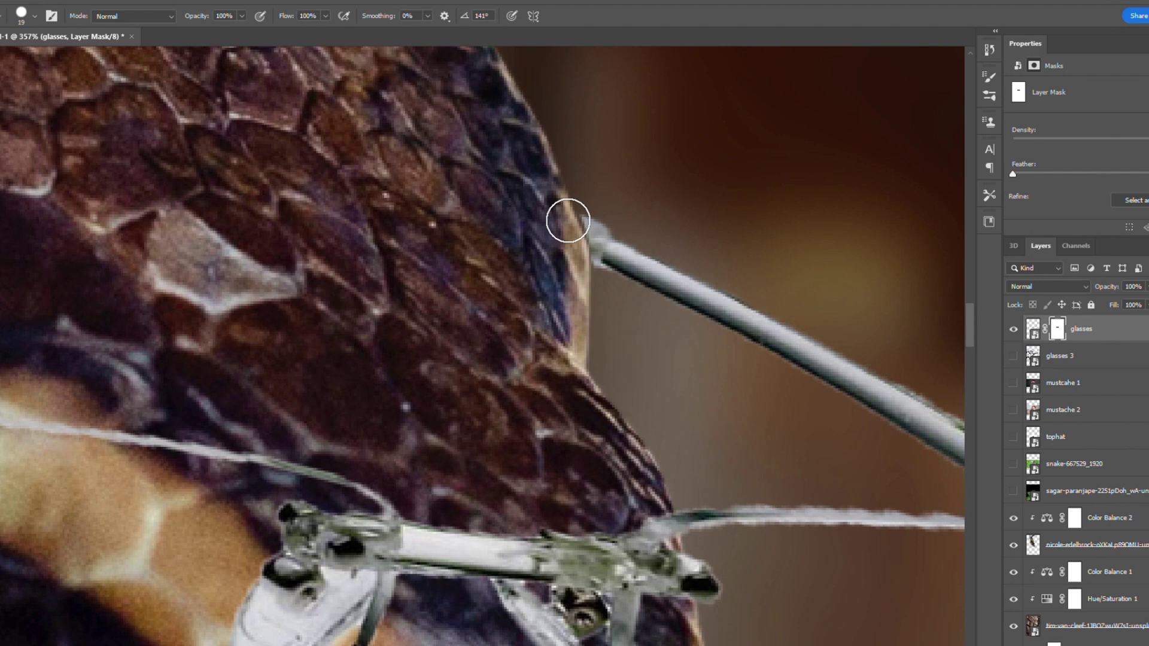
# - Paint the glasses mask with a progressively smaller brush at full flow
pyautogui.press('[')
pyautogui.press('[')
pyautogui.press('[')
pyautogui.scroll(-10, 568, 221)
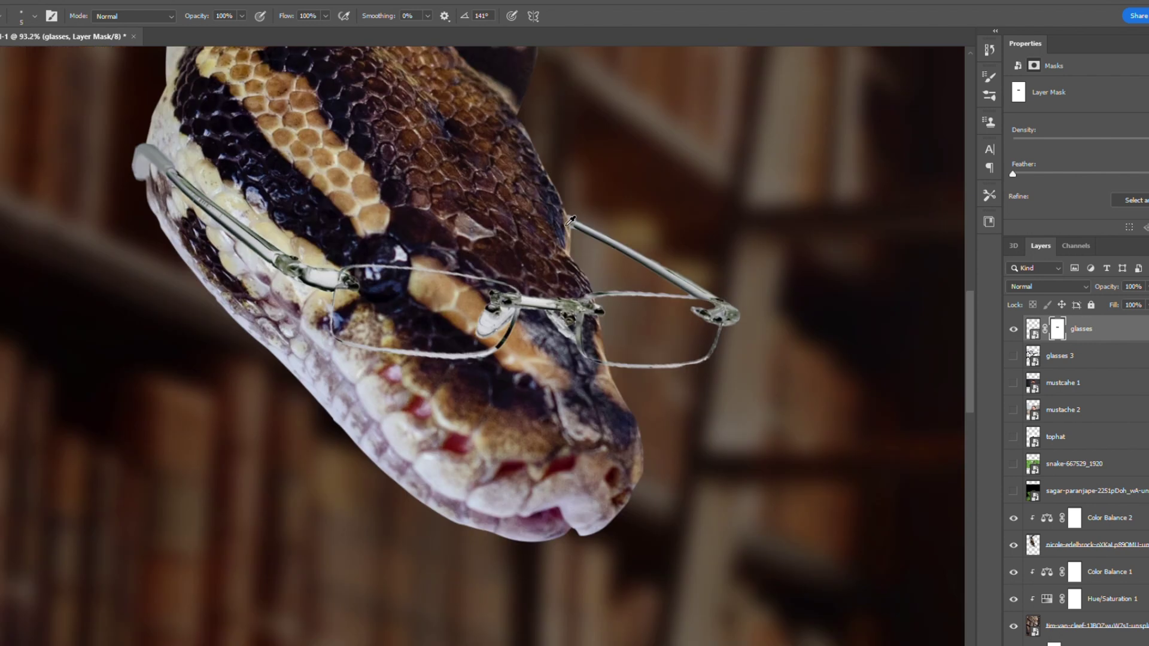
pyautogui.scroll(2, 865, 386)
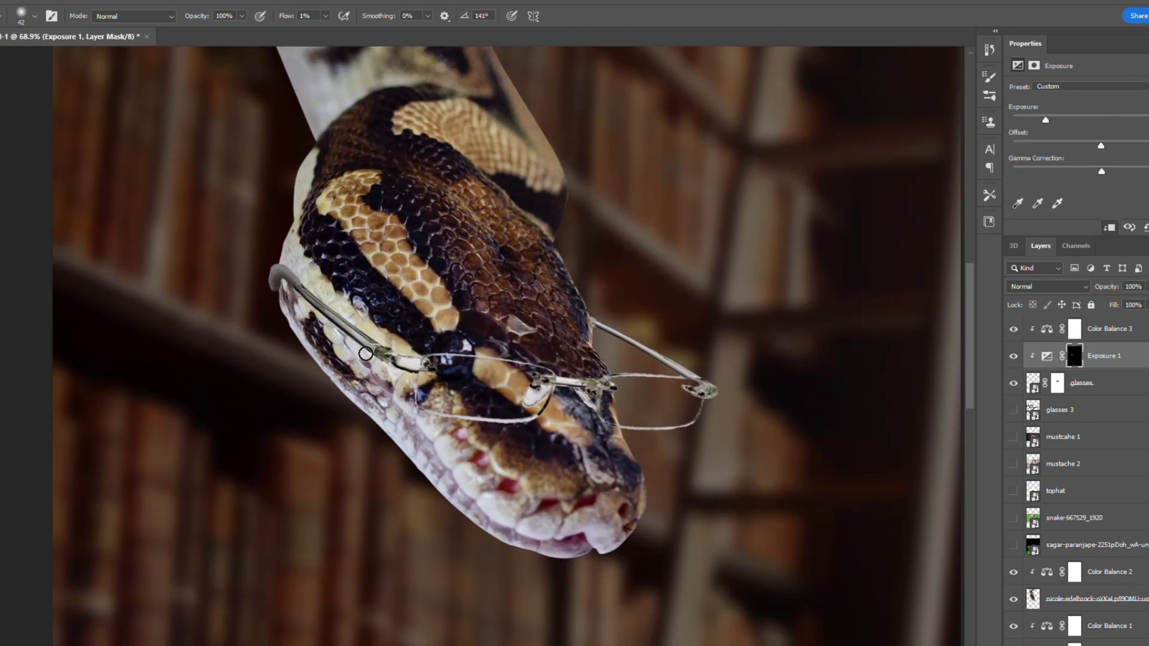
pyautogui.scroll(5, 366, 353)
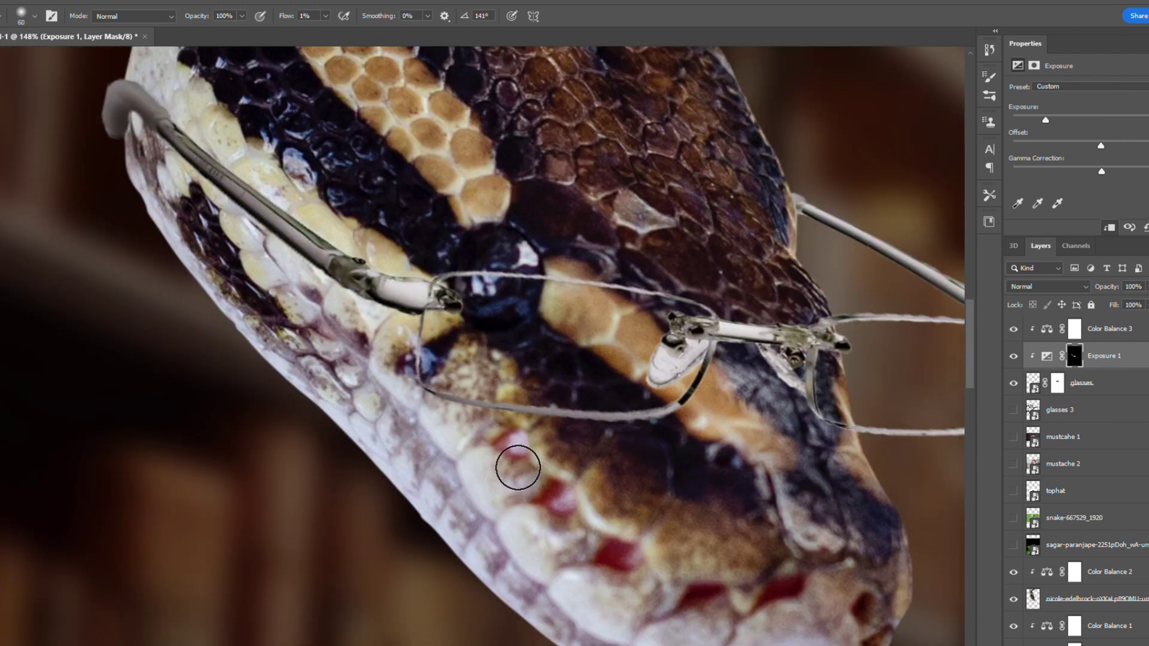
pyautogui.press('[')
pyautogui.hscroll(5, 518, 467)
pyautogui.scroll(-5, 591, 415)
pyautogui.scroll(6, 564, 372)
pyautogui.press('[')
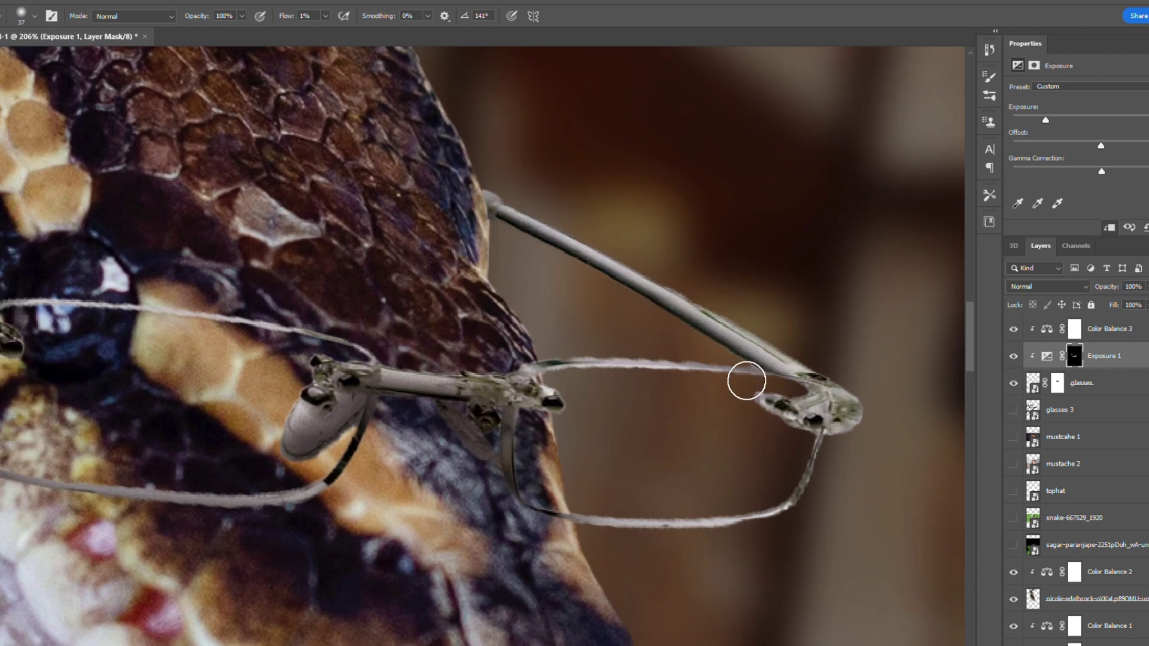
pyautogui.scroll(-2, 743, 379)
pyautogui.hotkey('shift', '0')
pyautogui.scroll(-1, 585, 342)
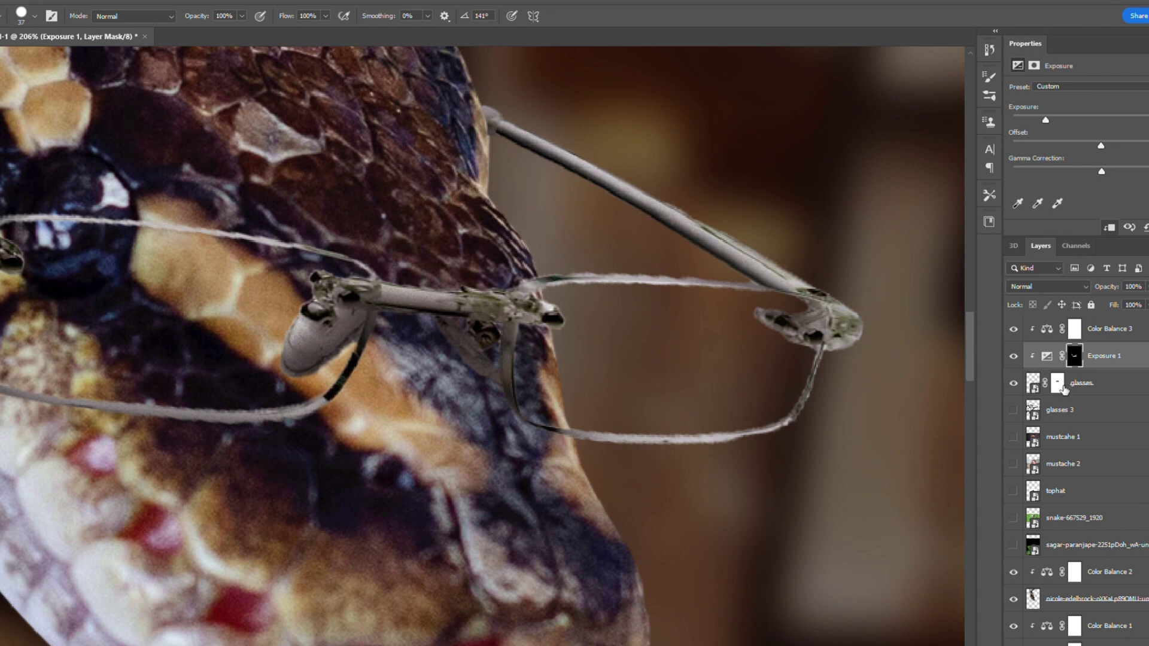
# - Clean up the glasses mask around the thin frame with a smaller brush
pyautogui.click(1064, 389)
pyautogui.scroll(3, 578, 394)
pyautogui.hscroll(3, 805, 456)
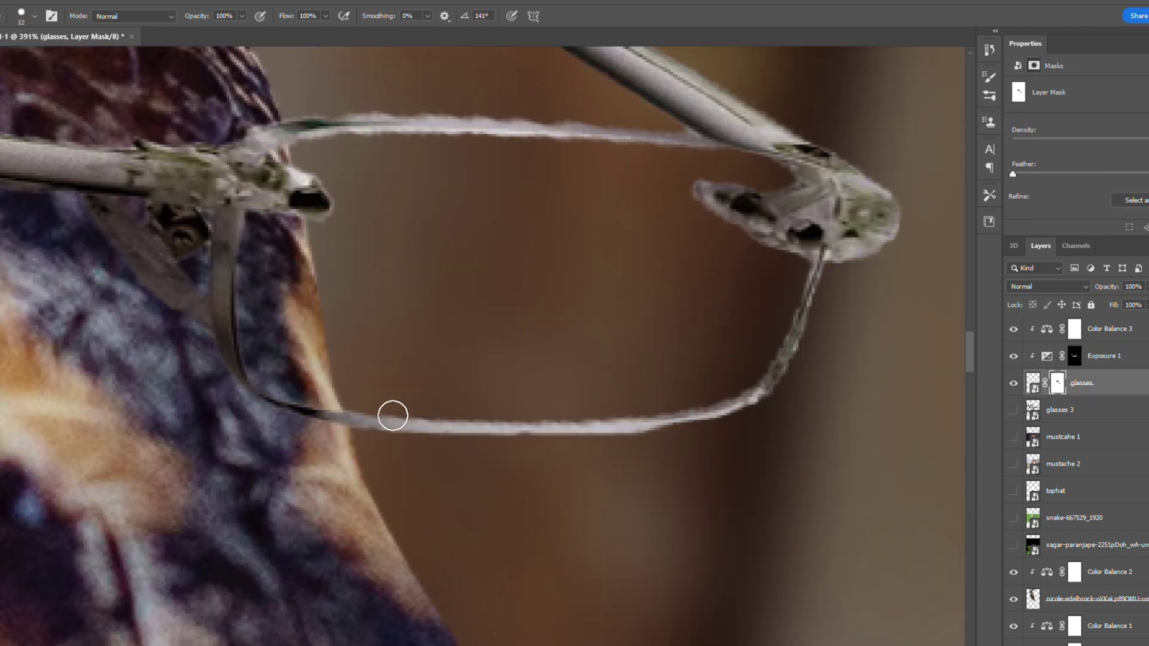
pyautogui.scroll(1, 718, 287)
pyautogui.scroll(2, 629, 251)
pyautogui.press('[')
pyautogui.press('[')
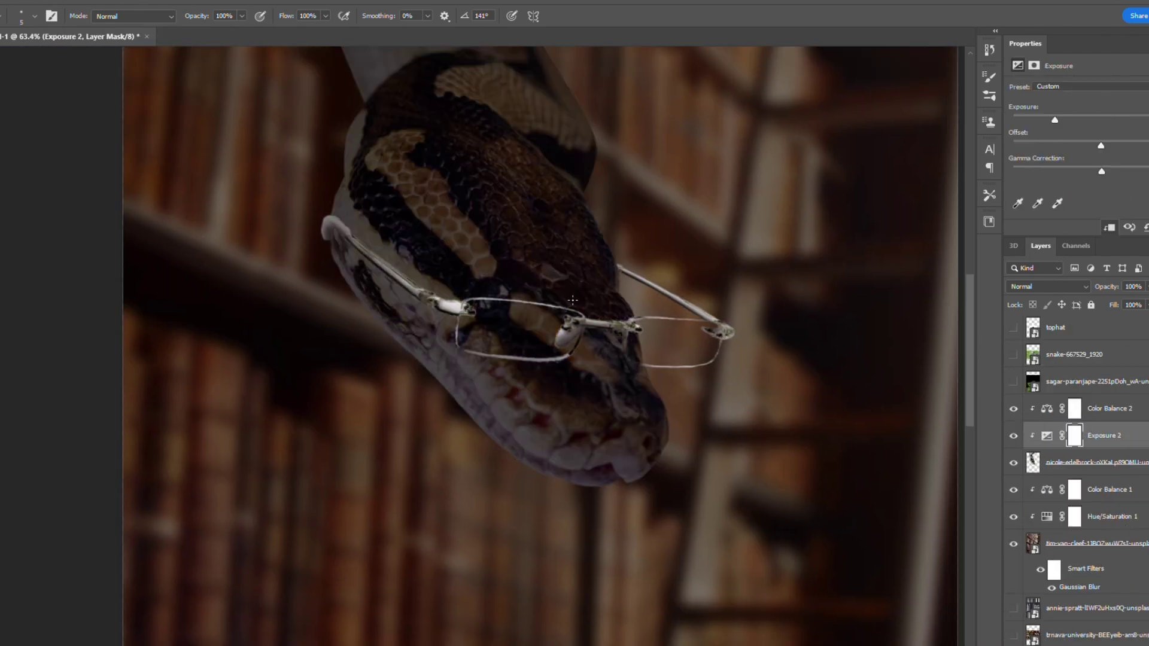
# - Give the new Exposure layer a black mask and brush soft shadows under the frame
pyautogui.hotkey('ctrl', 'i')
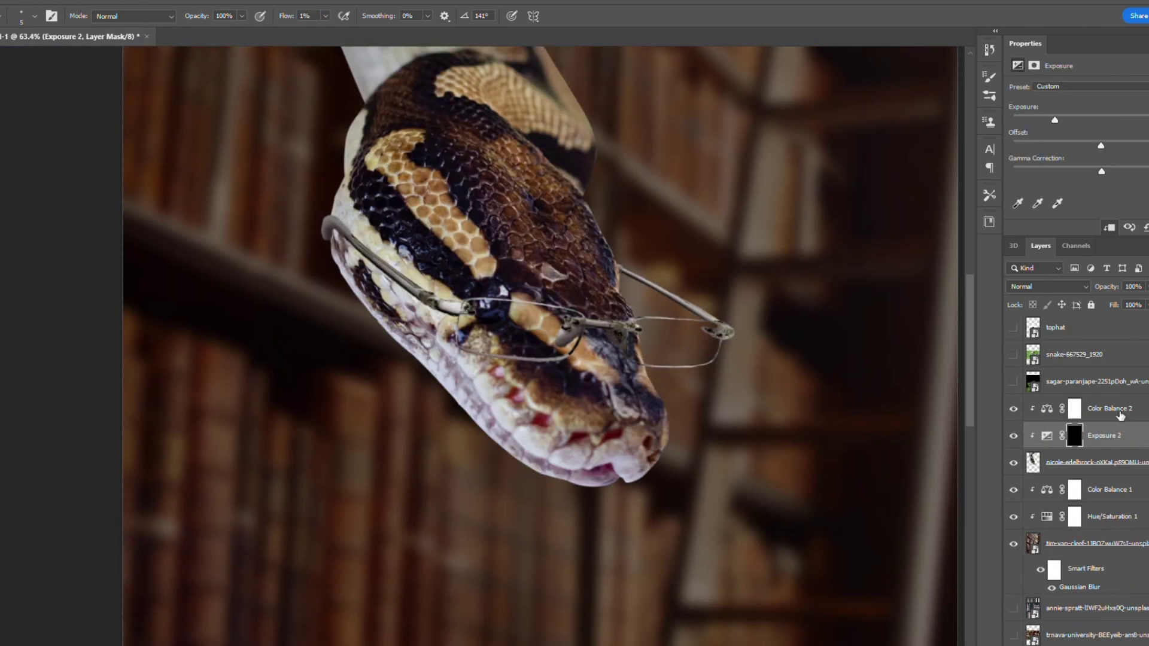
pyautogui.scroll(5, 487, 269)
pyautogui.press(']')
pyautogui.press(']')
pyautogui.press(']')
pyautogui.press(']')
pyautogui.press(']')
pyautogui.scroll(4, 495, 269)
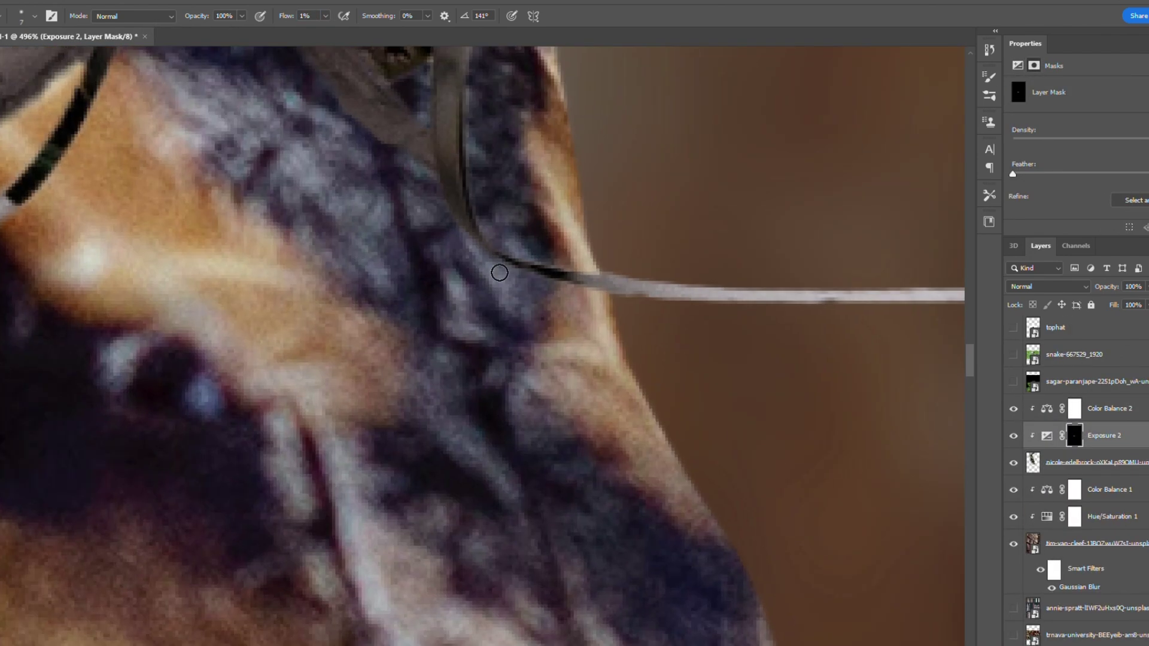
pyautogui.press('[')
pyautogui.press('[')
pyautogui.press('[')
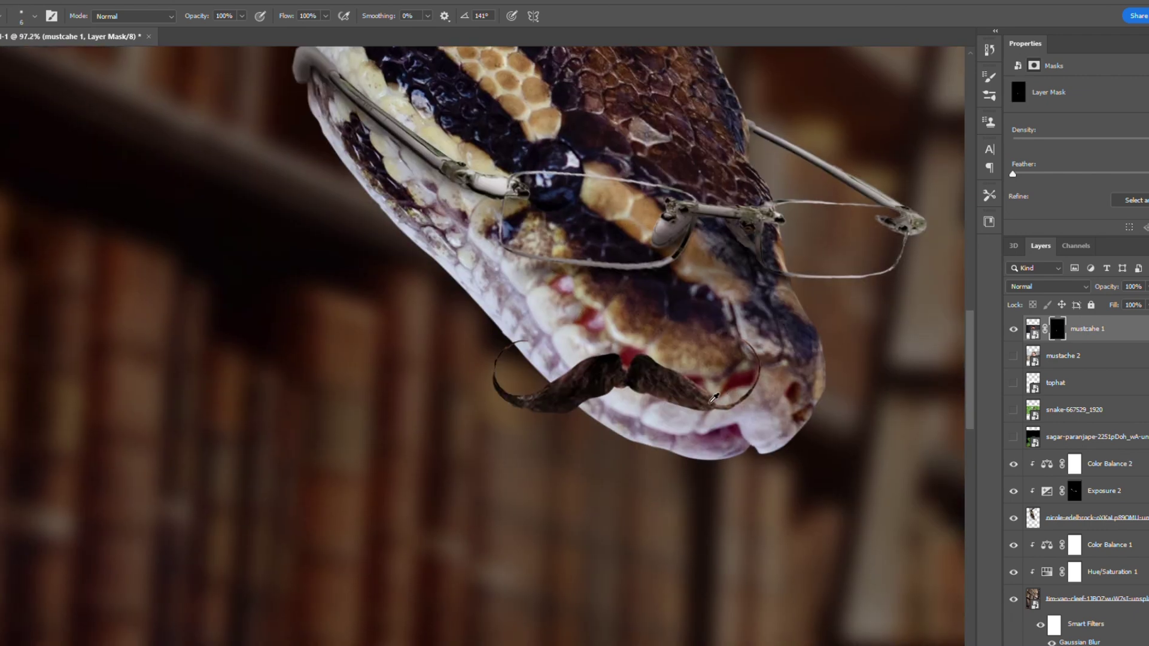
# - Zoom in on the snake's snout where the curled mustache is placed and shaded
pyautogui.scroll(5, 713, 397)
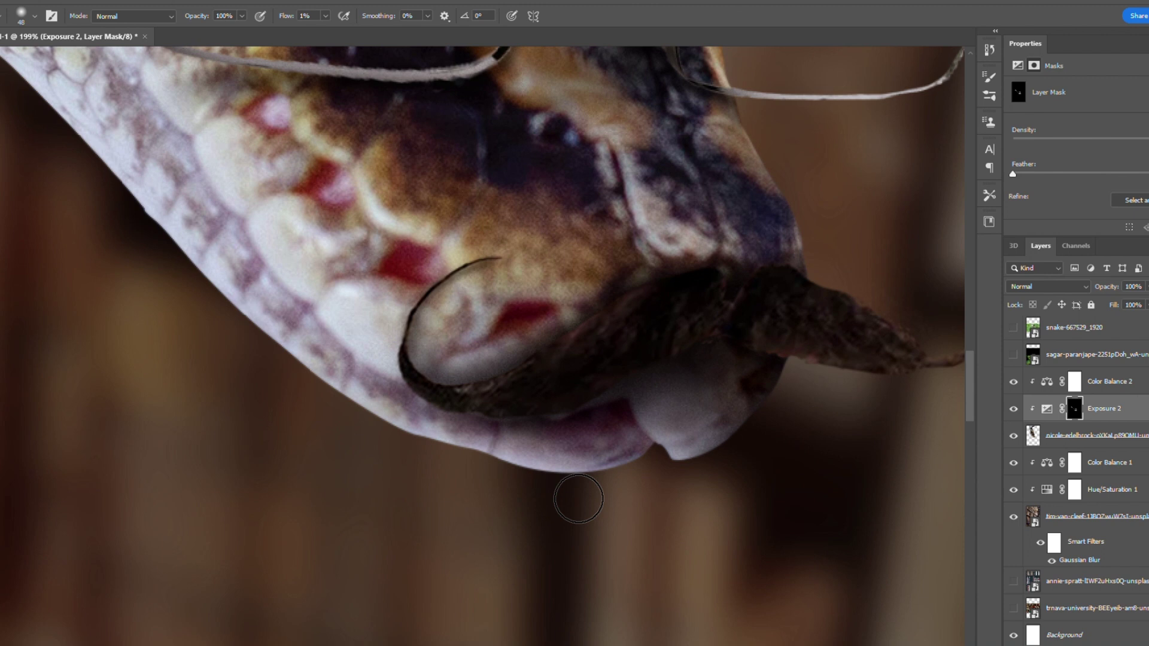
# - Scroll the Layers panel and select the Color Balance 2 adjustment
pyautogui.scroll(-10, 578, 499)
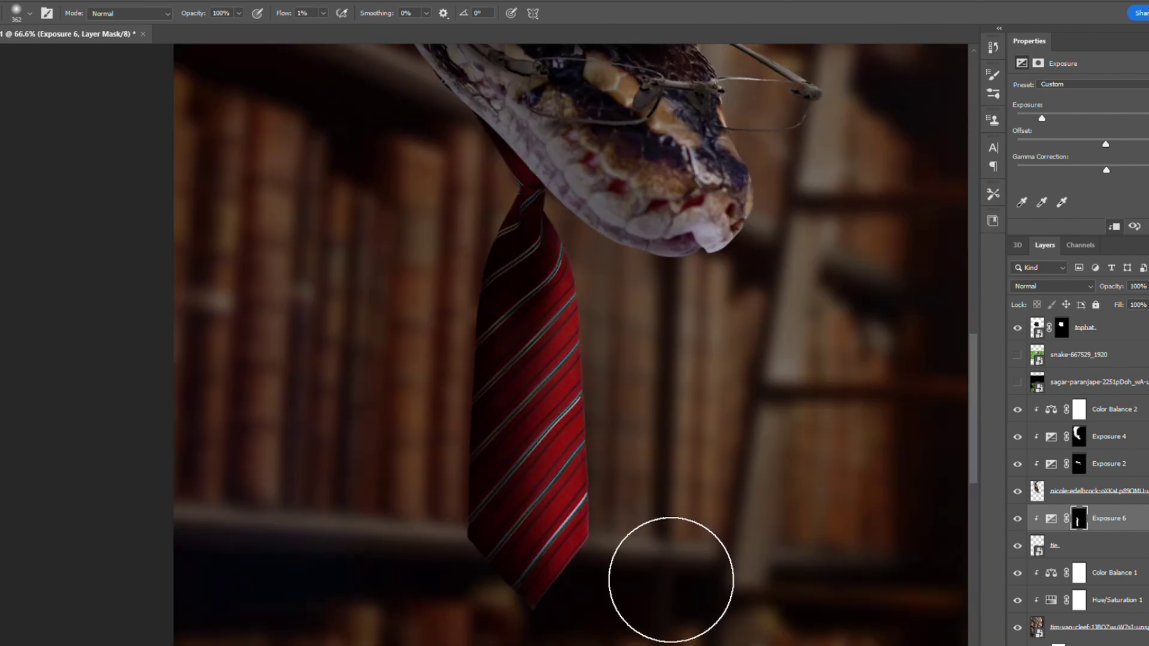
pyautogui.scroll(-5, 671, 579)
pyautogui.click(1113, 409)
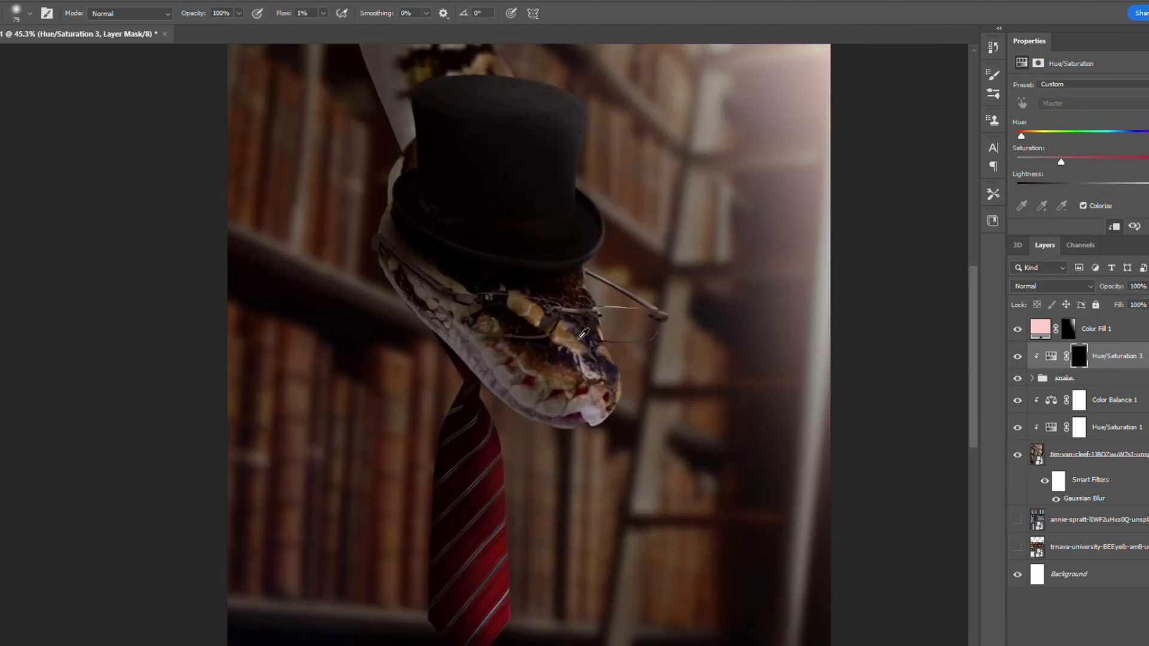
# - Brush the Hue/Saturation 3 colorize along the snake's head and body, then expand the snake group
pyautogui.scroll(6, 597, 238)
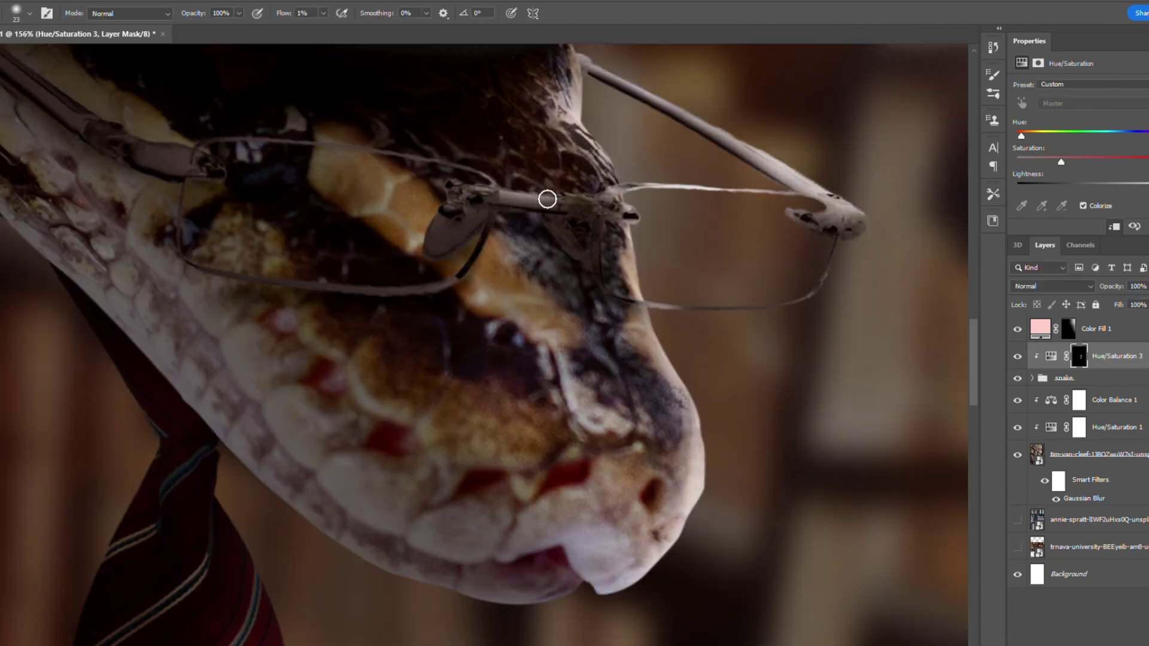
pyautogui.scroll(-8, 547, 199)
pyautogui.scroll(6, 671, 441)
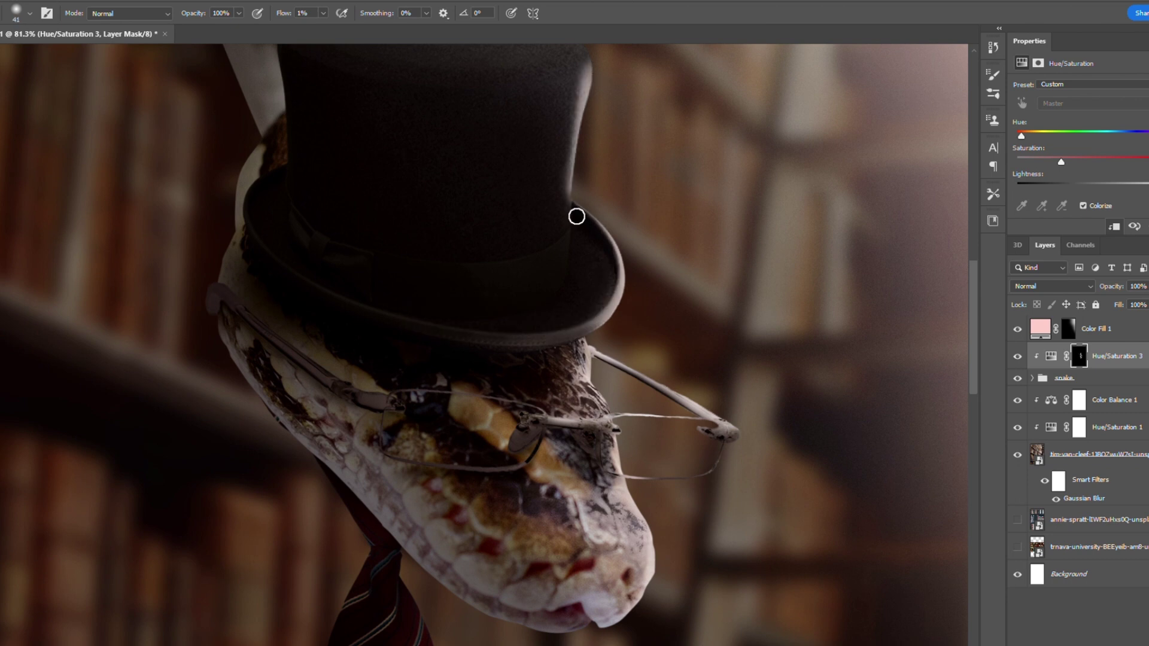
pyautogui.scroll(-4, 538, 108)
pyautogui.scroll(5, 600, 323)
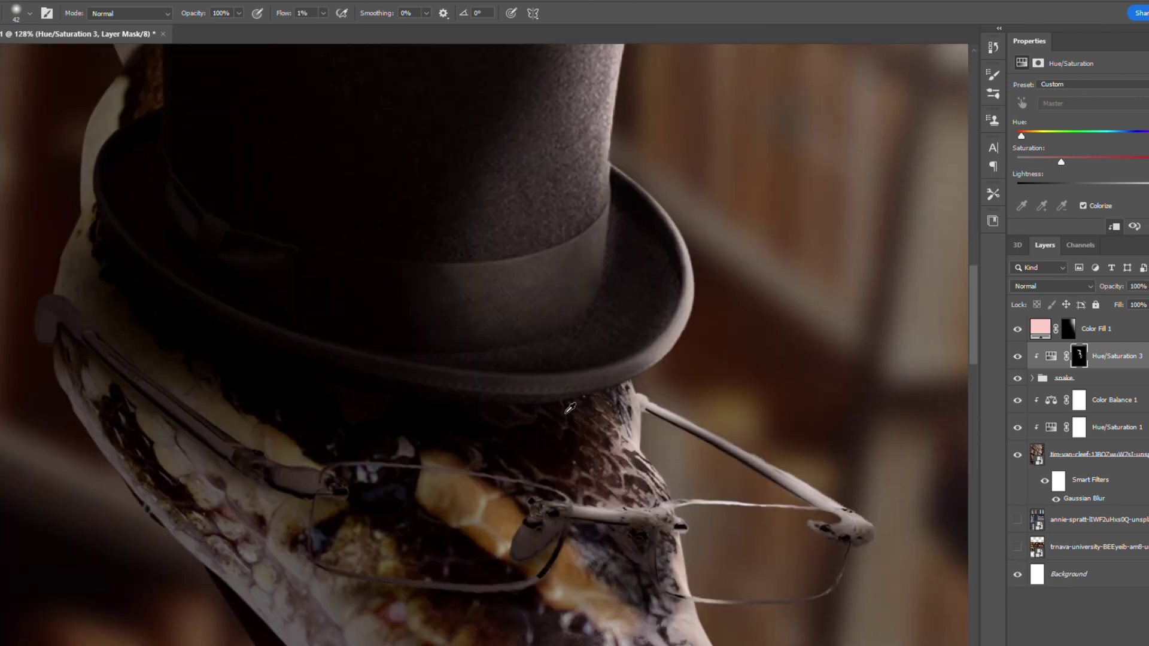
pyautogui.scroll(-5, 569, 407)
pyautogui.scroll(5, 657, 149)
pyautogui.scroll(-5, 560, 224)
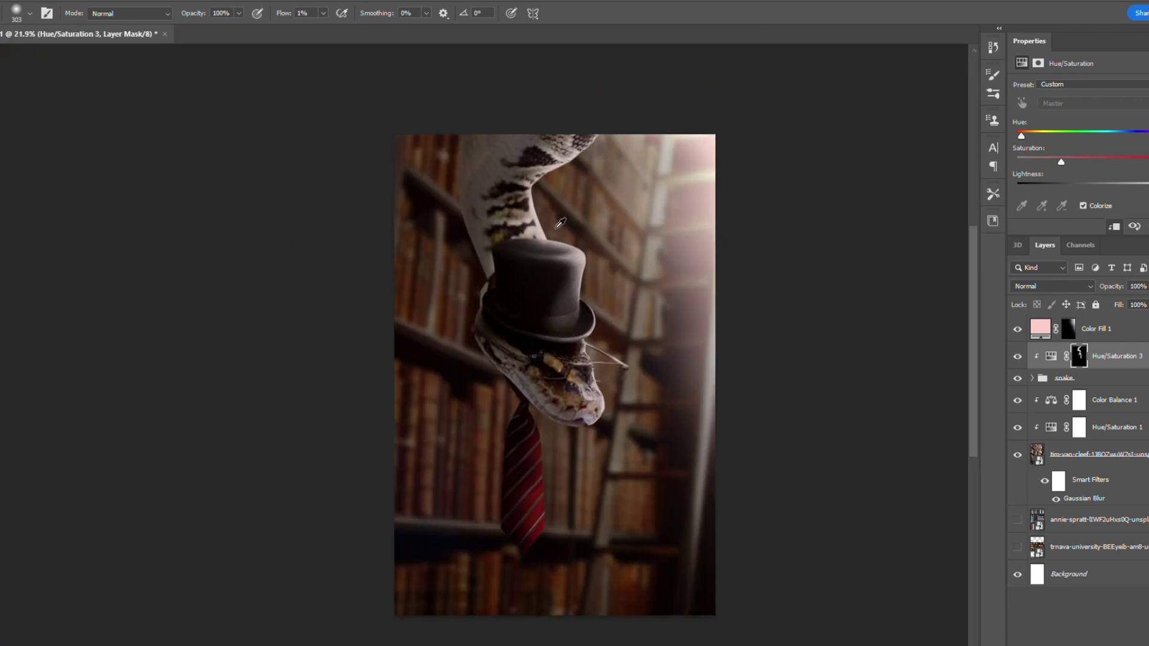
pyautogui.scroll(5, 551, 339)
pyautogui.scroll(-4, 567, 404)
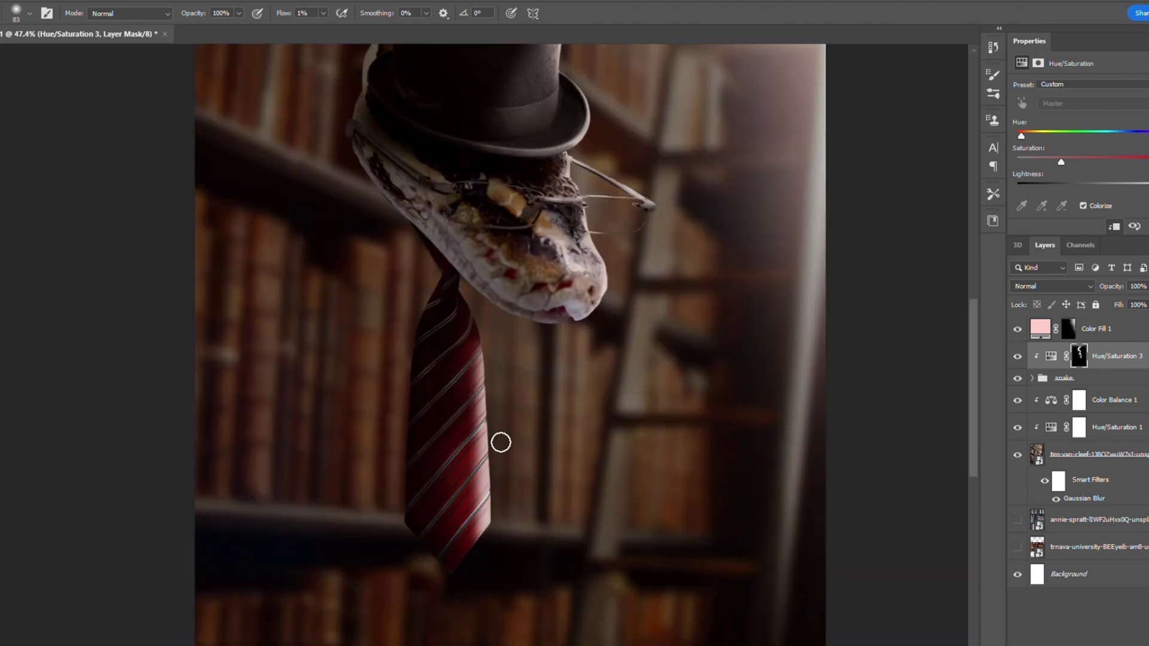
pyautogui.scroll(2, 476, 394)
pyautogui.scroll(-3, 472, 451)
pyautogui.scroll(5, 513, 484)
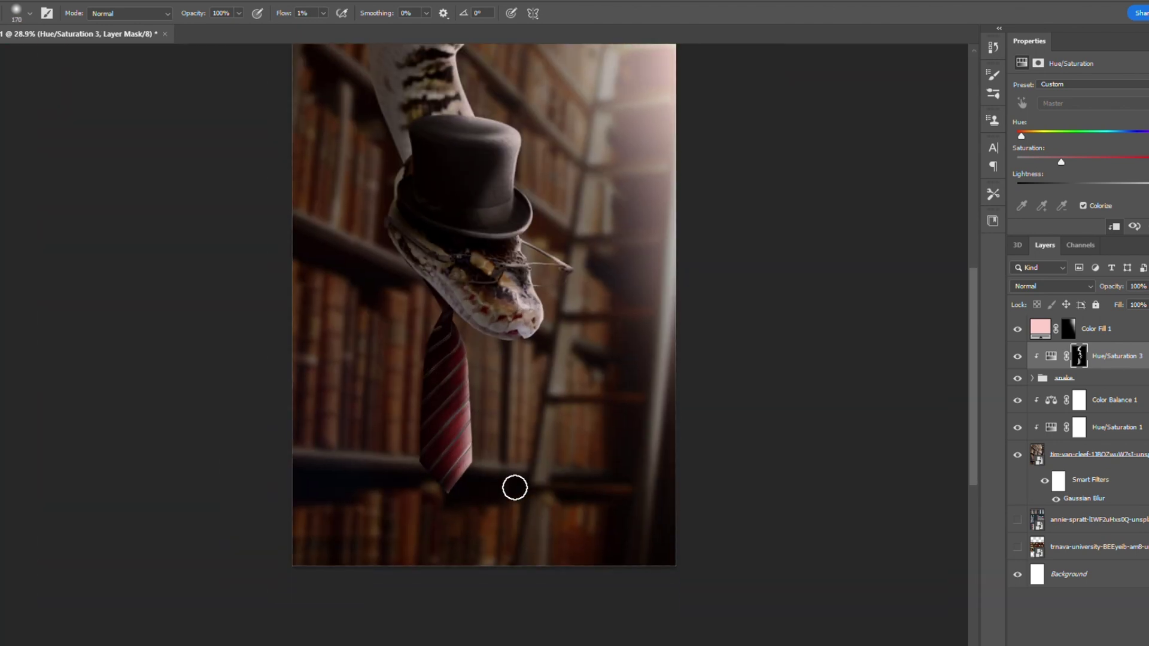
pyautogui.scroll(-4, 514, 290)
pyautogui.scroll(-1, 515, 290)
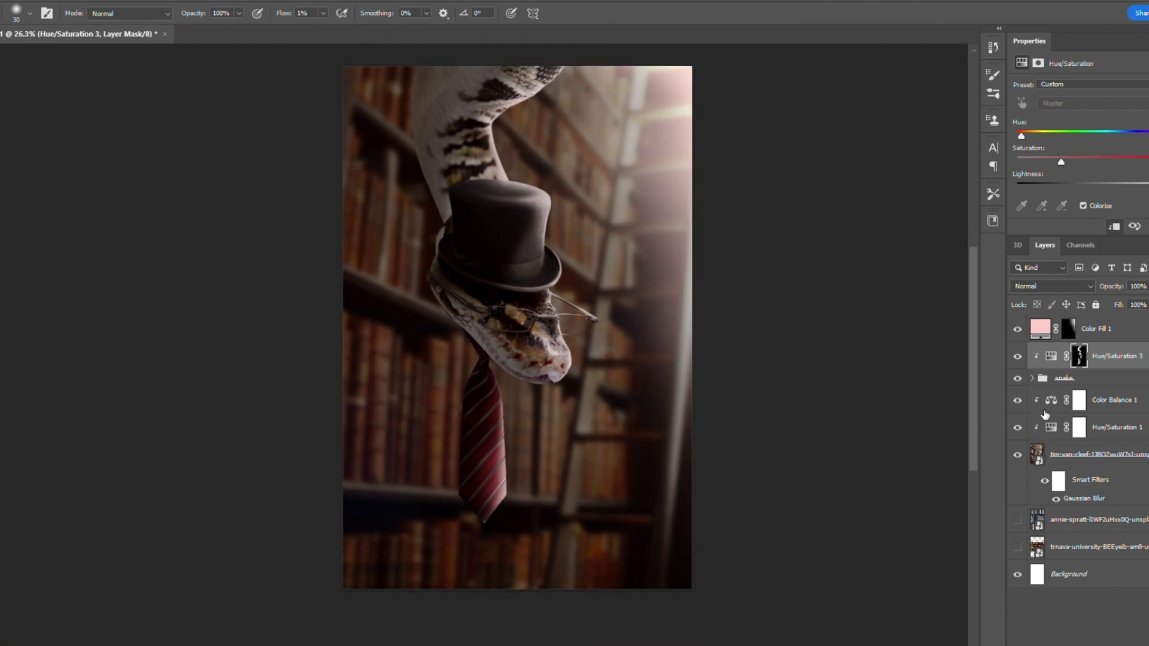
pyautogui.click(1032, 378)
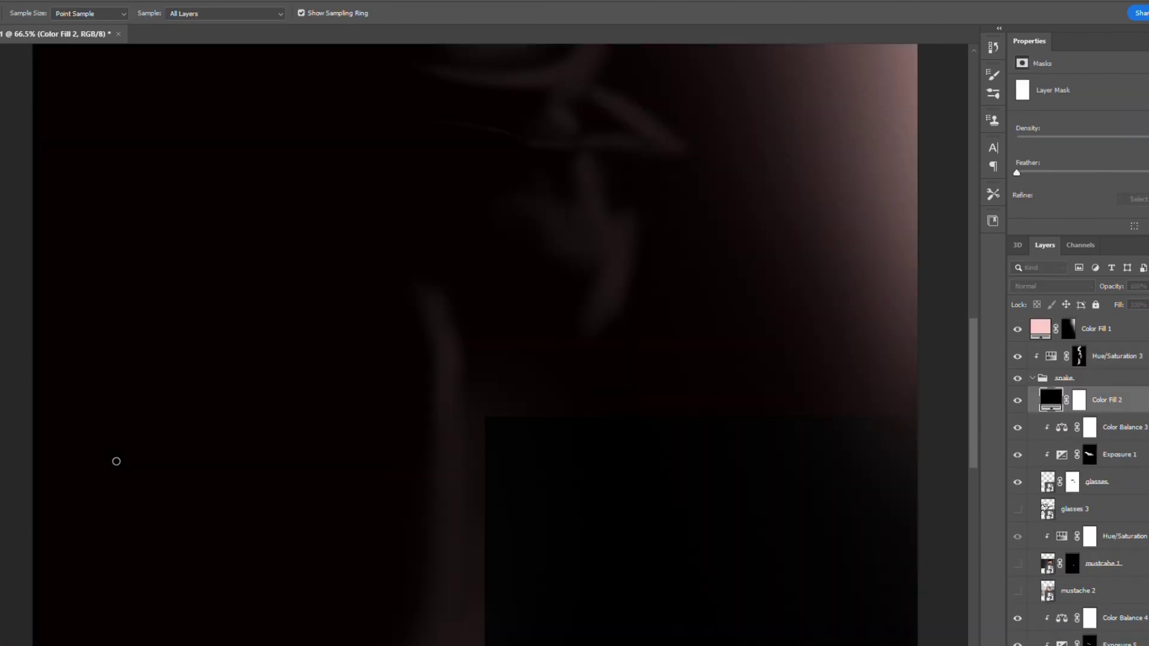
# - Add a dark Color Fill layer inside the snake group with an inverted black mask
pyautogui.press('Return')
pyautogui.hotkey('ctrl', 'i')
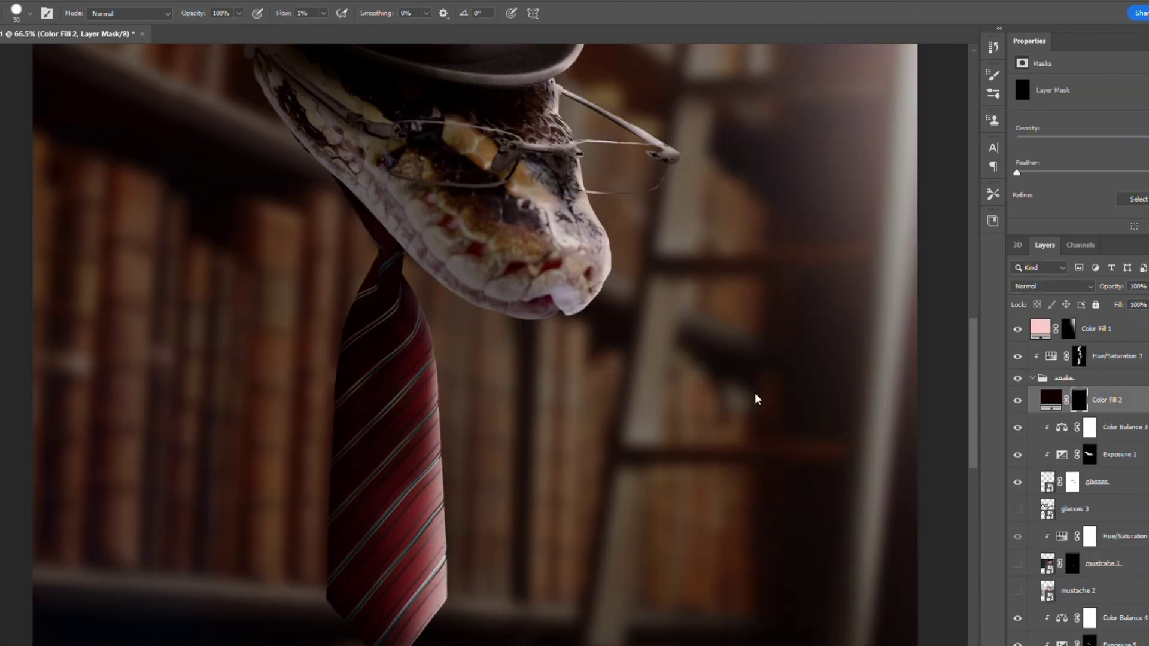